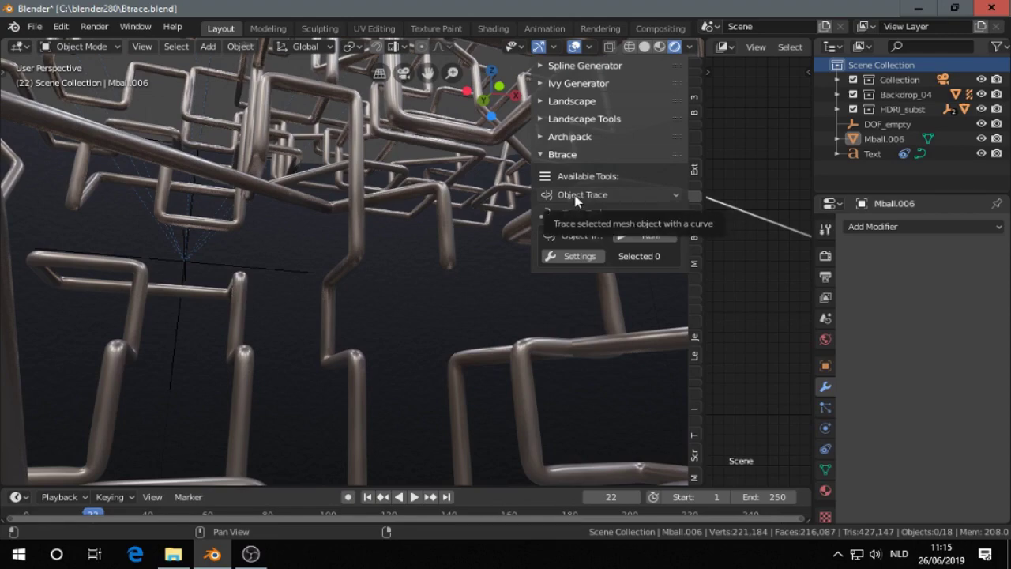
- Delete the tangled pipe mesh and the "Btrace Blender 2.8" text object from the scene
scroll(404, 229, "down", 5)
scroll(404, 229, "down", 4)
middle_click_drag(405, 229, 398, 235)
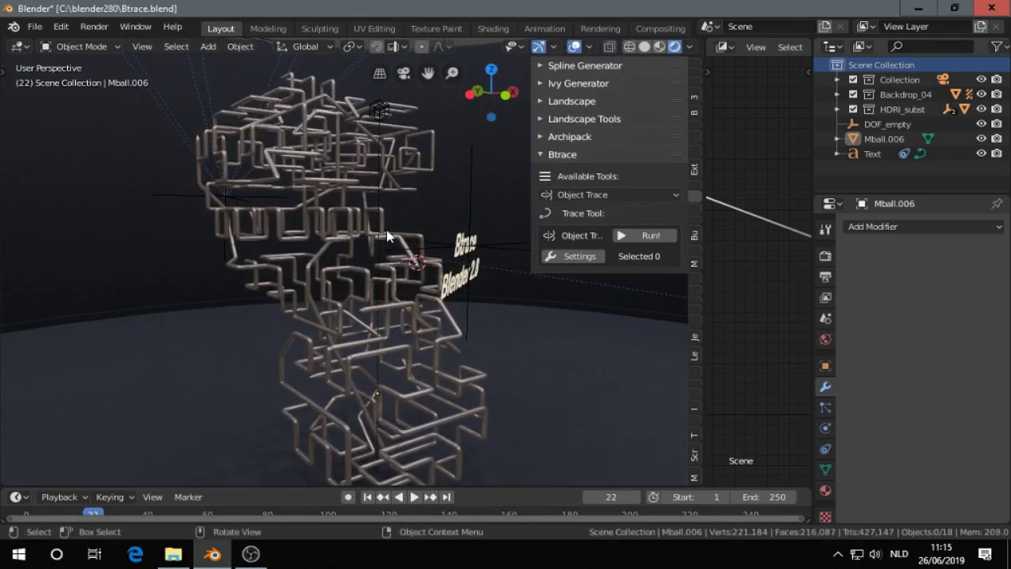
left_click(356, 238)
key("x")
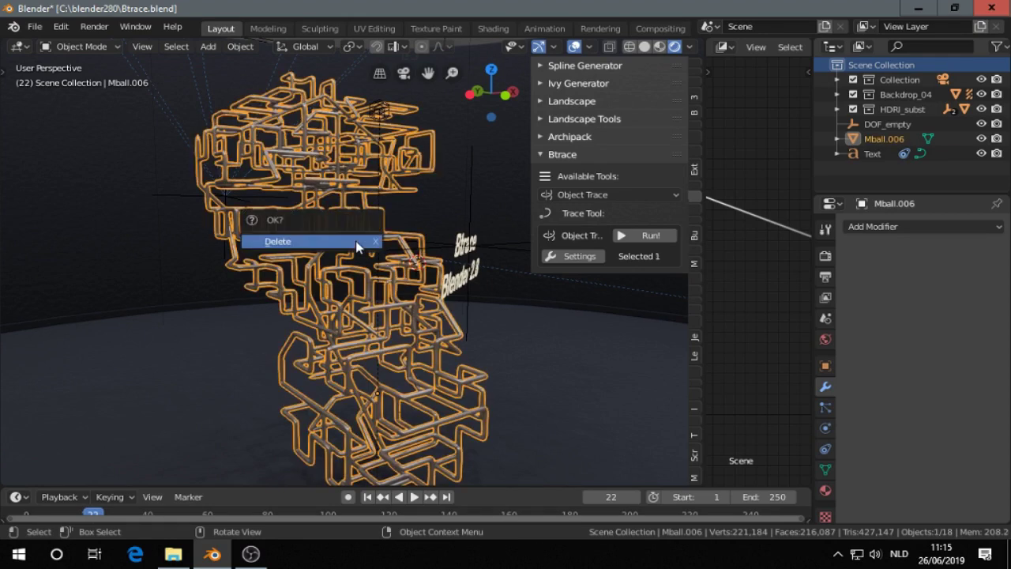
left_click(356, 240)
left_click(467, 249)
key("x")
left_click(468, 246)
- Hide the Backdrop_04 and HDRI_subst collections in the viewport and in renders, and hide DOF_empty in the viewport
middle_click_drag(466, 241, 474, 225)
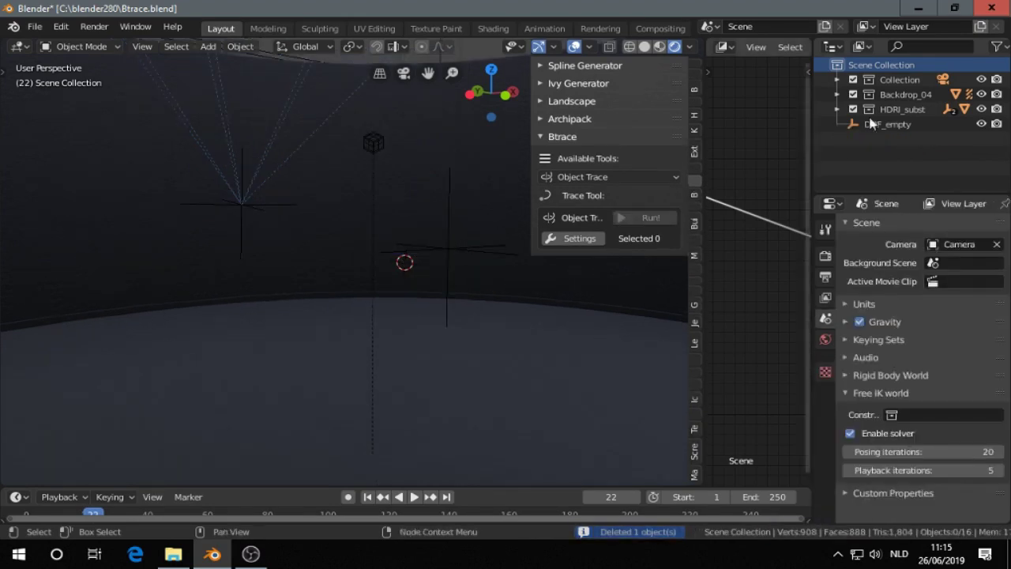
left_click(981, 81)
left_click(982, 80)
left_click(982, 109)
left_click(997, 109)
left_click(996, 94)
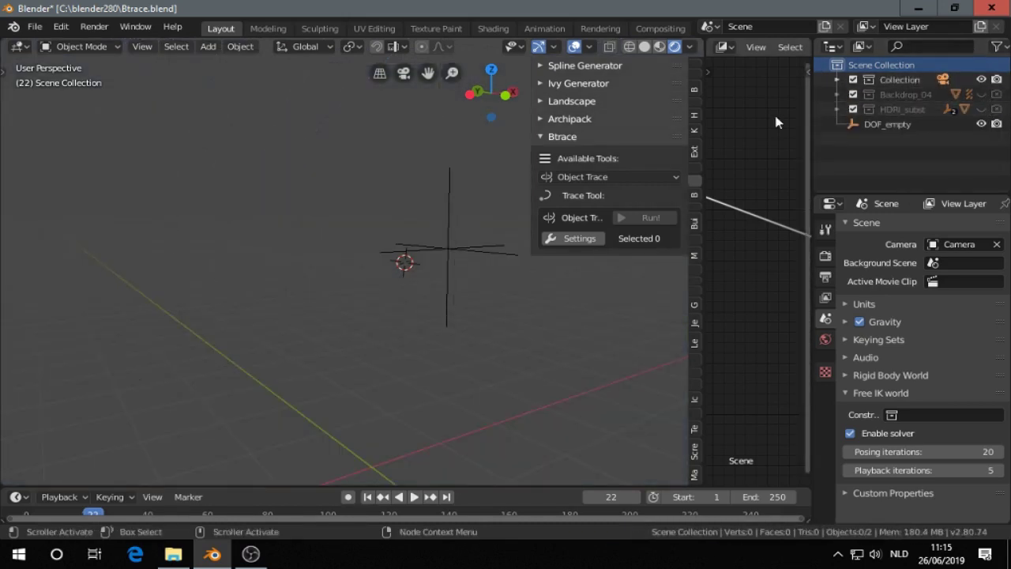
left_click(980, 124)
- Reset the 3D cursor to the world origin and add a metaball ball there
middle_click_drag(411, 300, 361, 372)
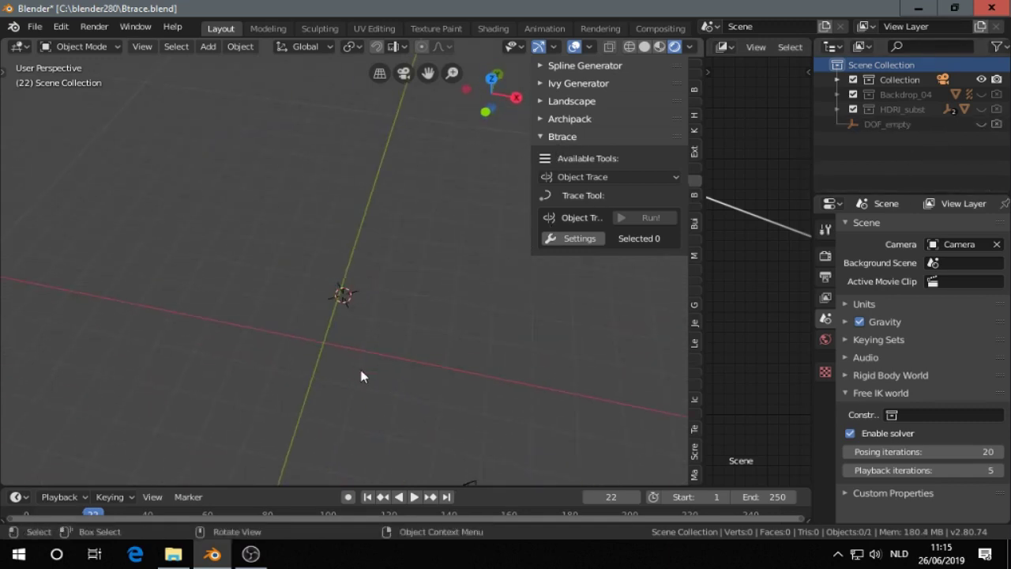
key("shift+s")
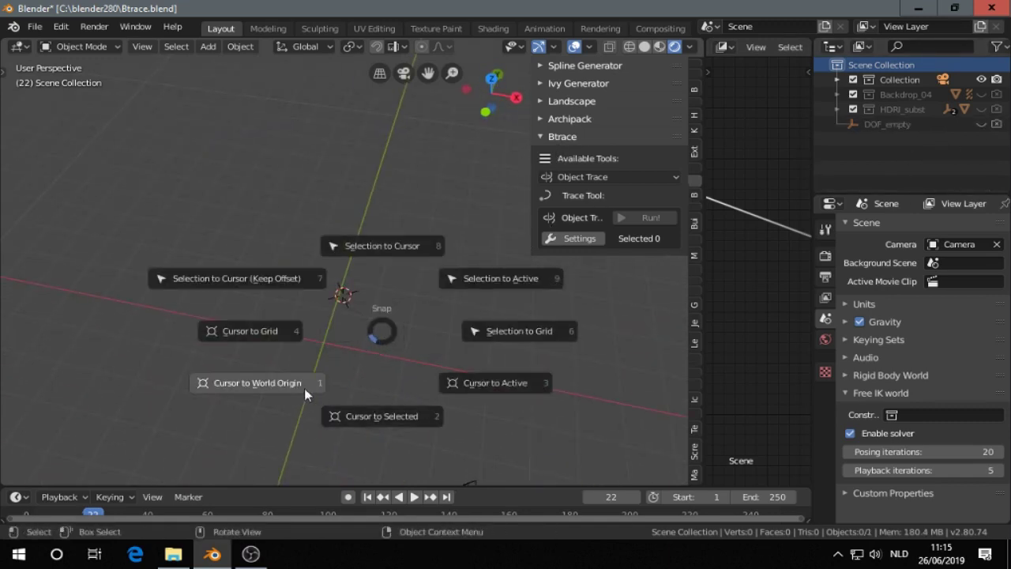
left_click(280, 375)
middle_click_drag(353, 356, 320, 260)
key("shift+a")
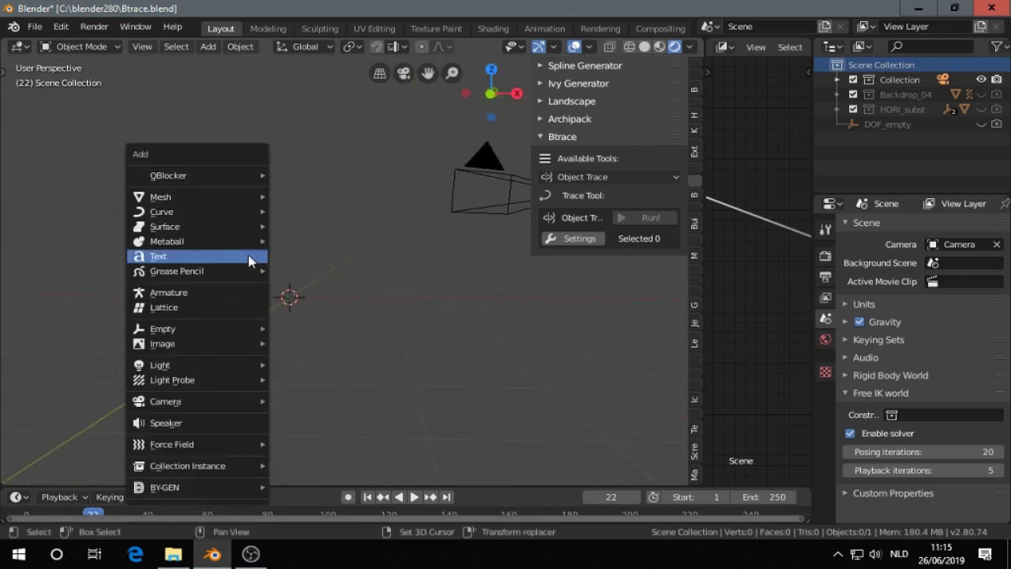
mouse_move(212, 241)
left_click(308, 246)
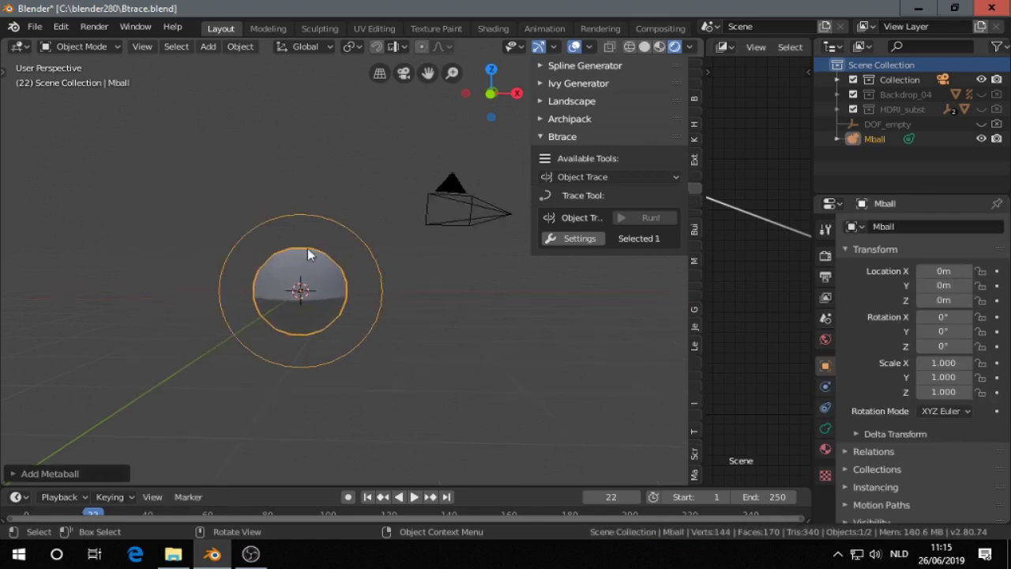
- Duplicate the metaball twice to form a rising chain, ending at about X 1.84, Y 2.73, Z 2.42 m
middle_click_drag(308, 253, 314, 308)
scroll(335, 332, "up", 3)
key("shift+d")
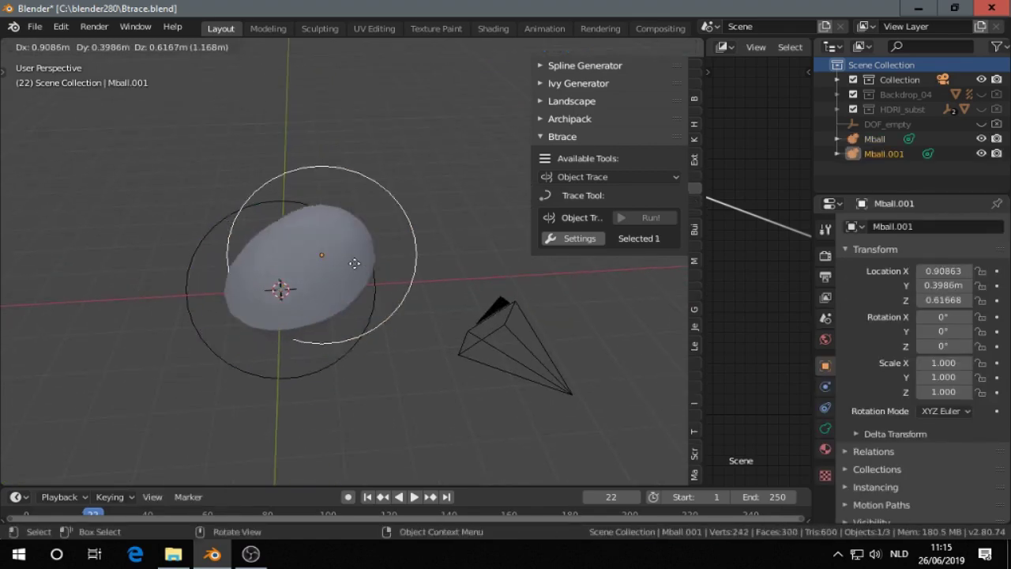
left_click(368, 221)
middle_click_drag(368, 221, 326, 274)
key("shift+d")
left_click(418, 207)
- Switch the viewport to LookDev shading and add two more metaball copies that continue and bend the chain at its upper end
middle_click_drag(418, 207, 363, 308)
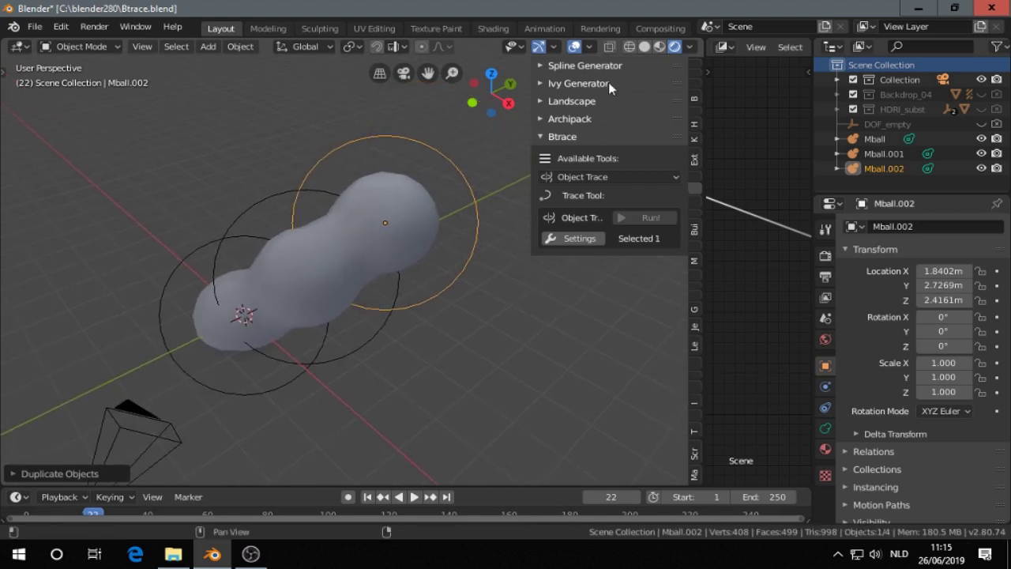
left_click(657, 49)
mouse_move(398, 233)
middle_mouse_down()
mouse_move(379, 244)
mouse_move(355, 220)
middle_mouse_up()
key("shift+d")
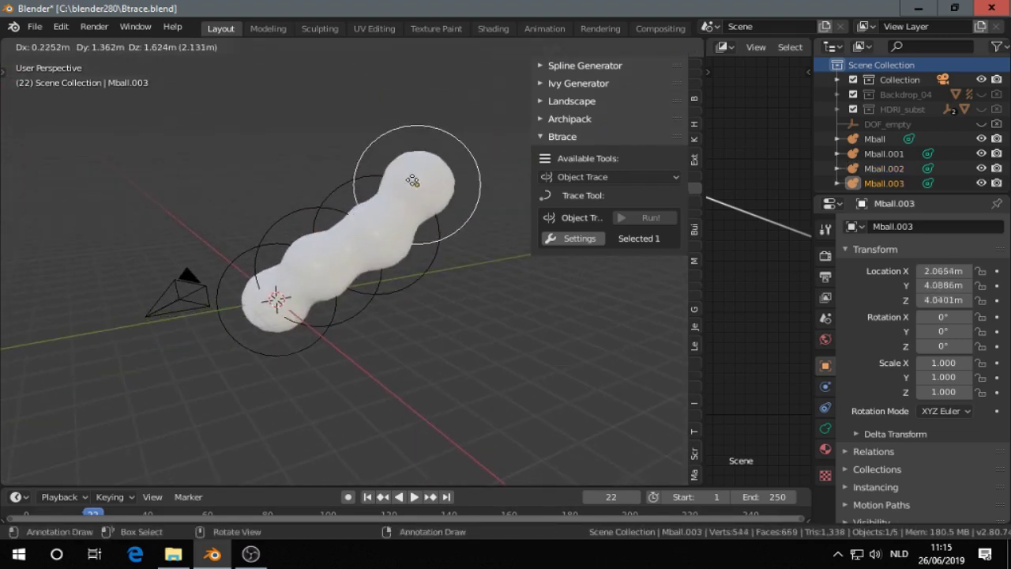
left_click(403, 178)
key("shift+d")
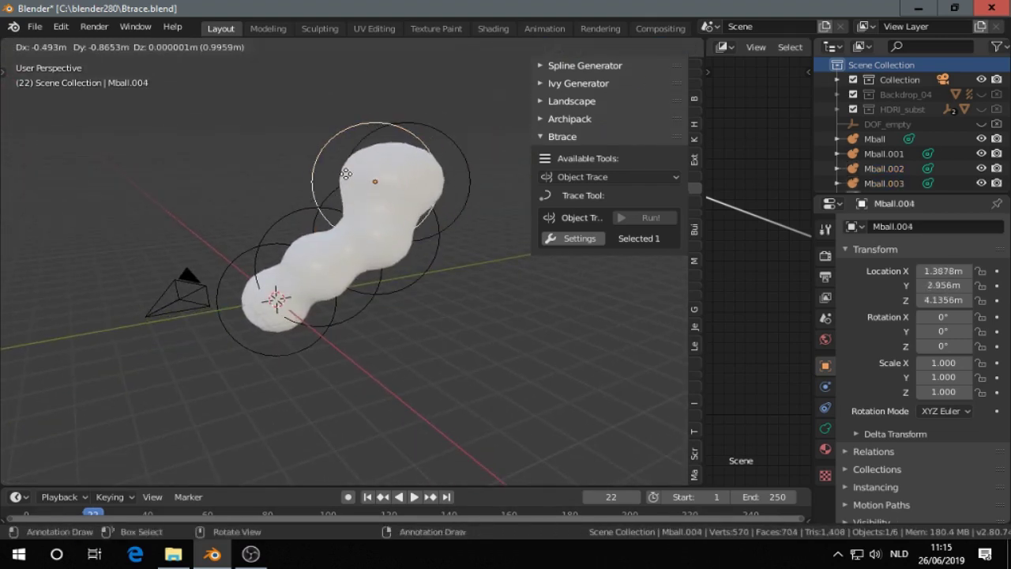
left_click(304, 167)
- Add two further metaball copies that curve the chain down, the last at about X -1.83, Y 2.15, Z 2.52 m
middle_click_drag(305, 168, 352, 195)
key("shift+d")
left_click(272, 211)
middle_click_drag(272, 211, 408, 203)
key("shift+d")
left_click(308, 273)
- Select all seven metaballs and convert them into a mesh
middle_click_drag(323, 278, 309, 314)
key("b")
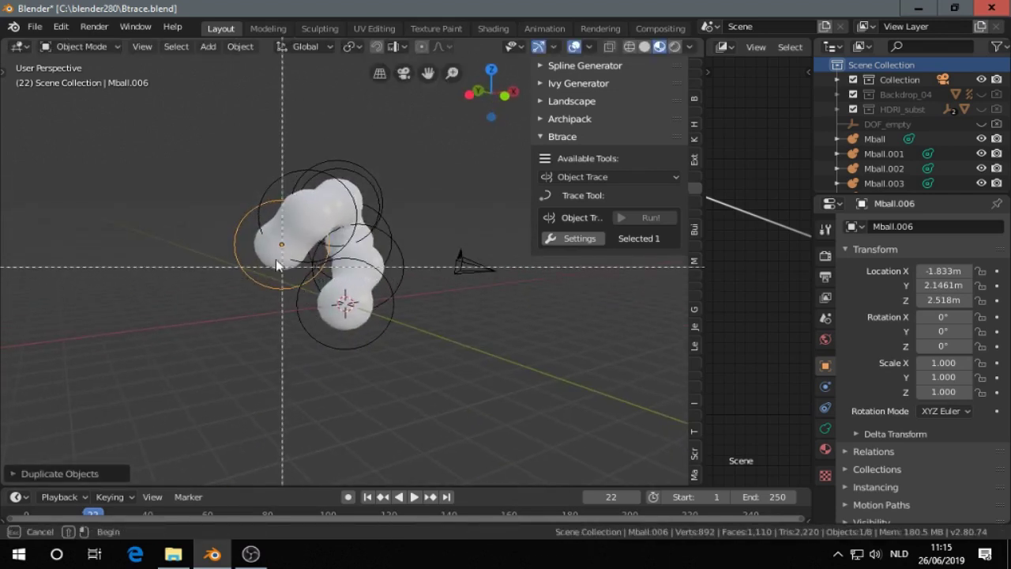
left_click_drag(202, 135, 426, 373)
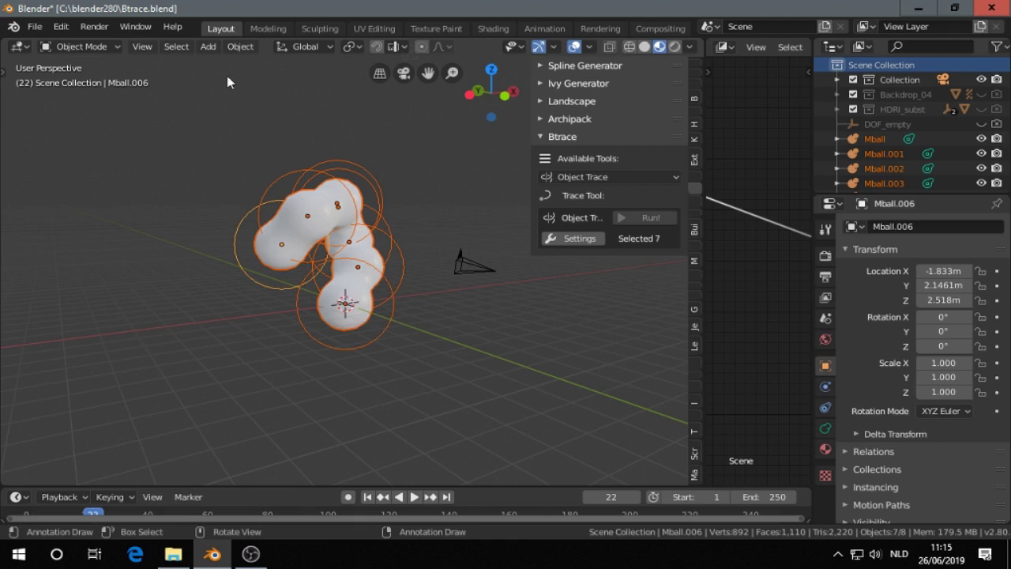
left_click(240, 48)
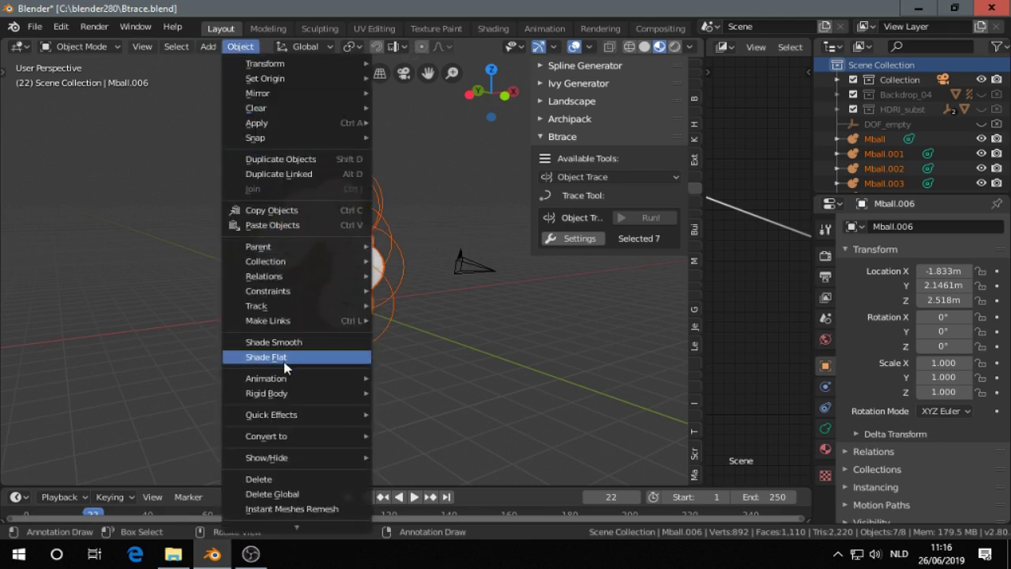
mouse_move(261, 446)
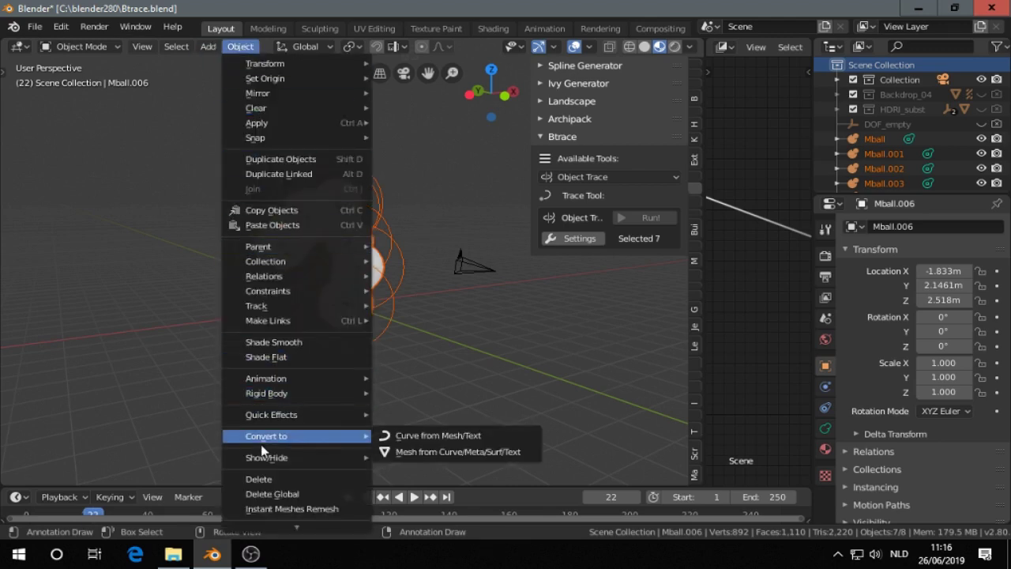
left_click(414, 451)
- Assign the existing material named "Material" to the converted mesh
middle_click_drag(277, 228, 333, 314)
key("shift+q")
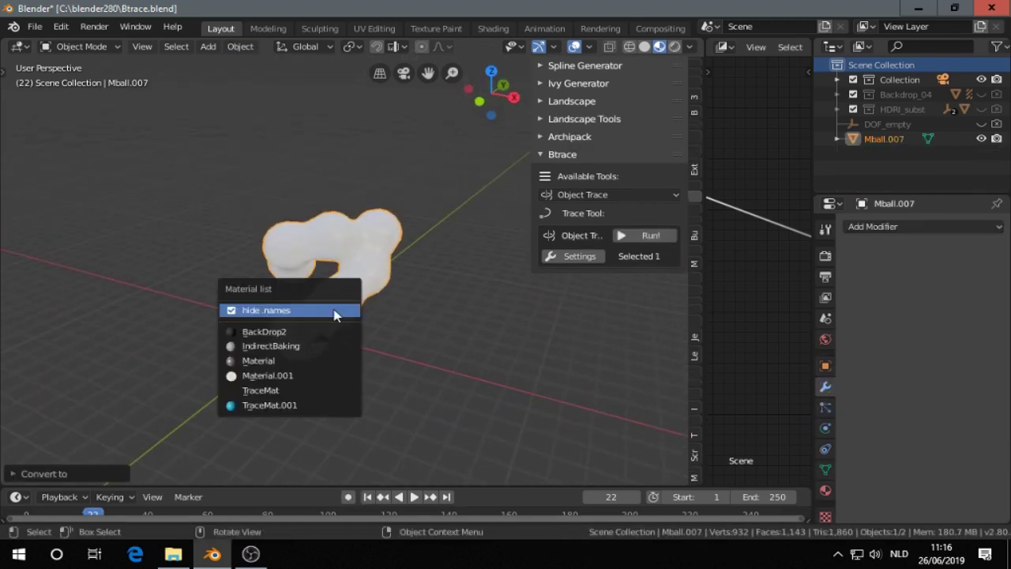
left_click(288, 367)
scroll(355, 257, "up", 4)
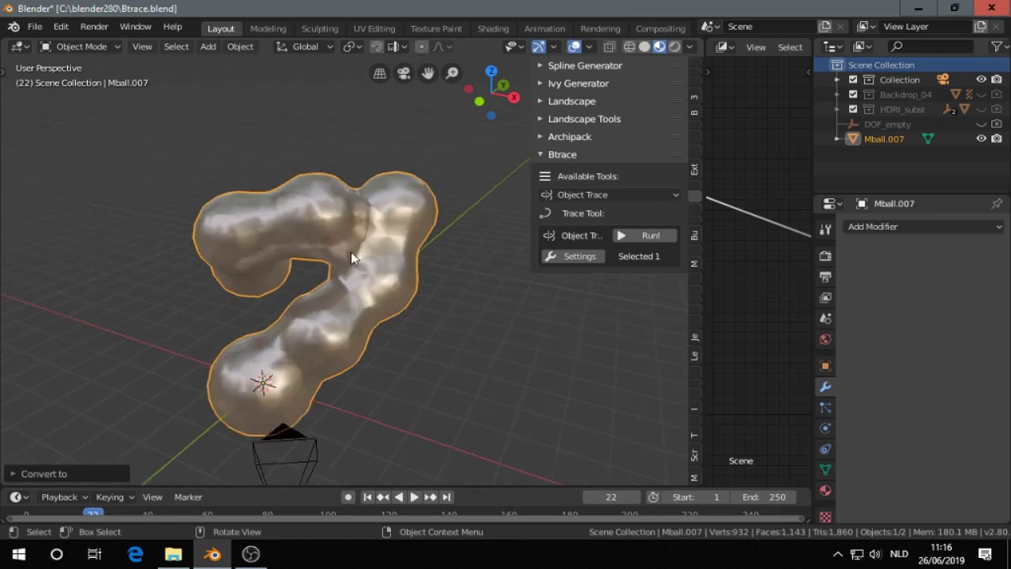
- Add a Remesh modifier in Blocks mode to the mesh and apply it
middle_click_drag(380, 251, 371, 254)
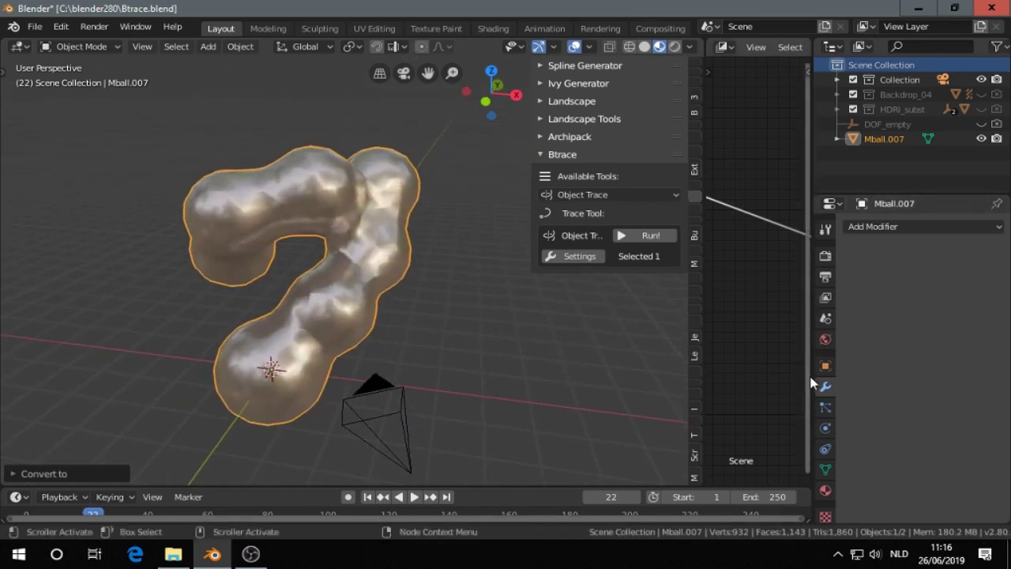
left_click(877, 226)
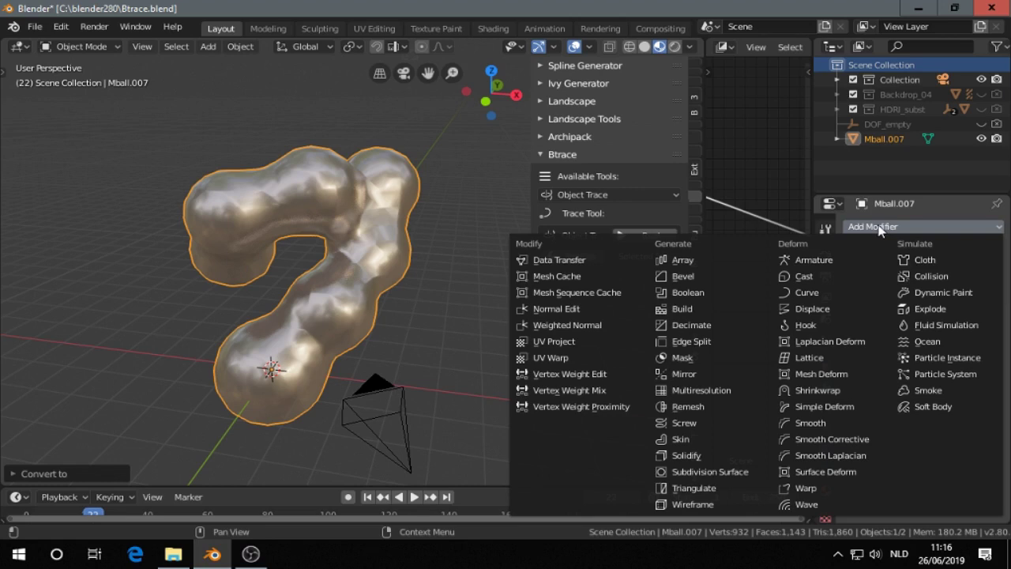
left_click(688, 406)
left_click(918, 325)
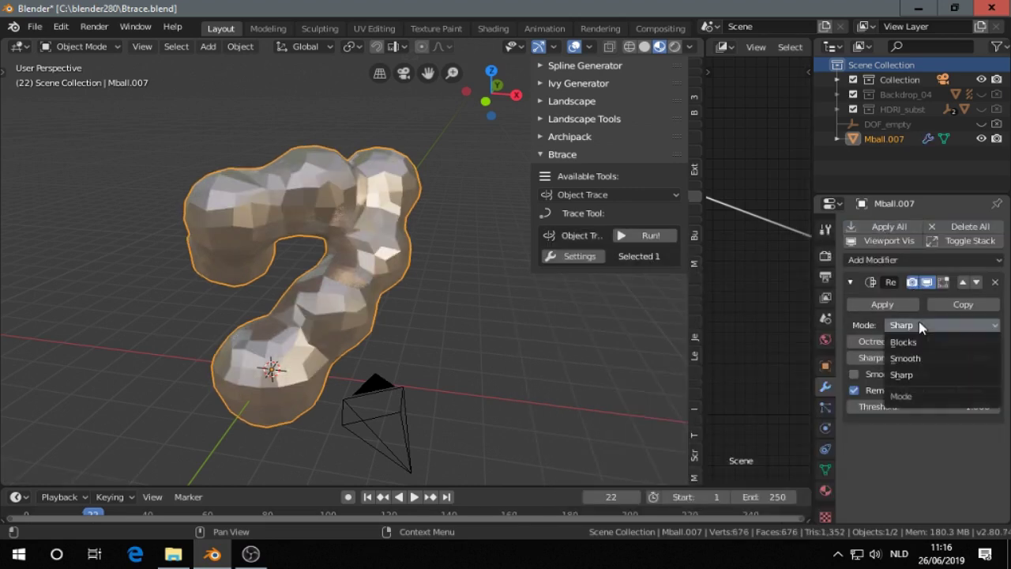
left_click(902, 341)
middle_click_drag(461, 259, 395, 241)
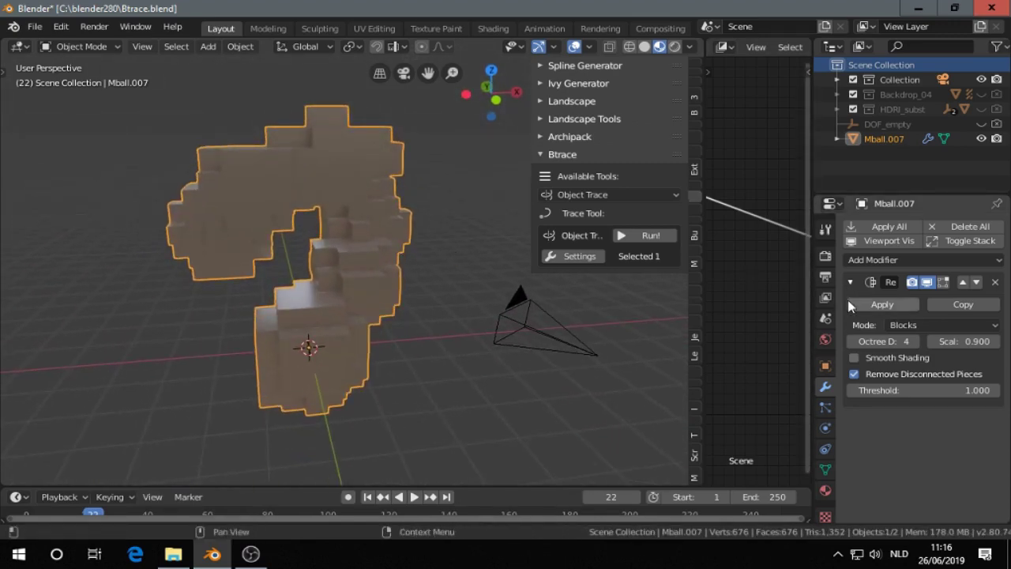
left_click(871, 304)
- Run the Btrace Object Trace tool on the blocky mesh to turn it into a traced curve
middle_click_drag(390, 237, 331, 226)
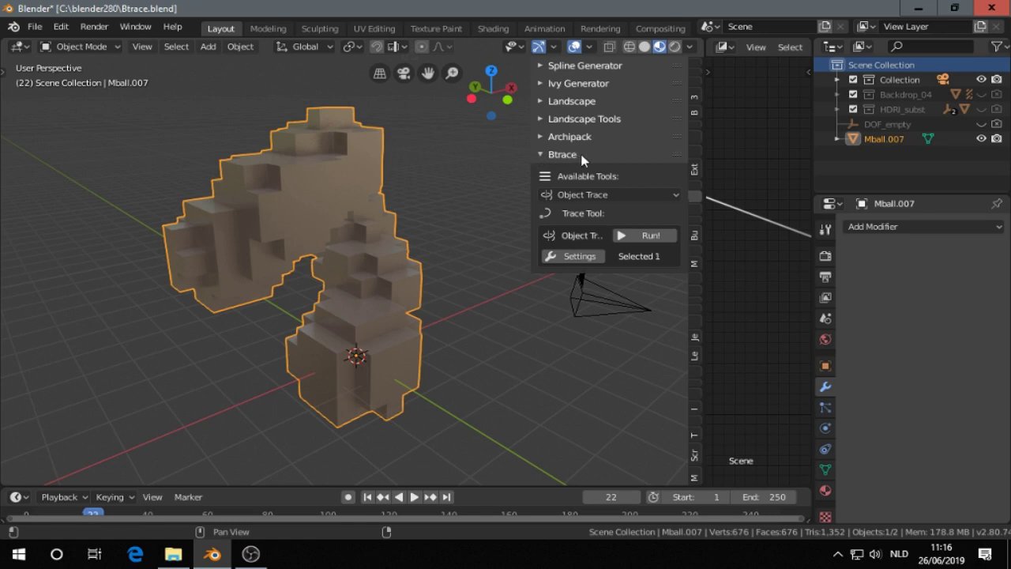
left_click(571, 197)
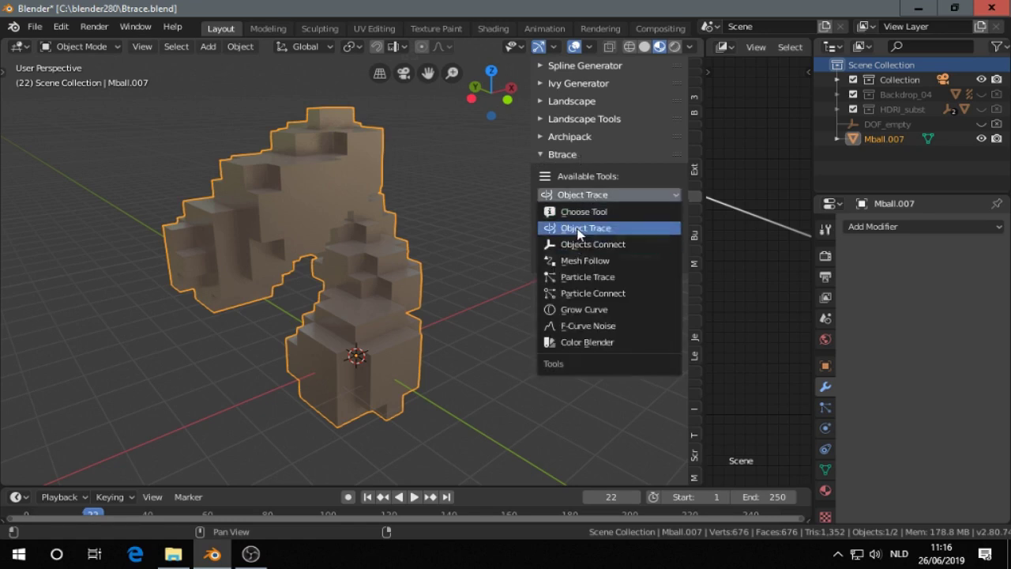
left_click(574, 229)
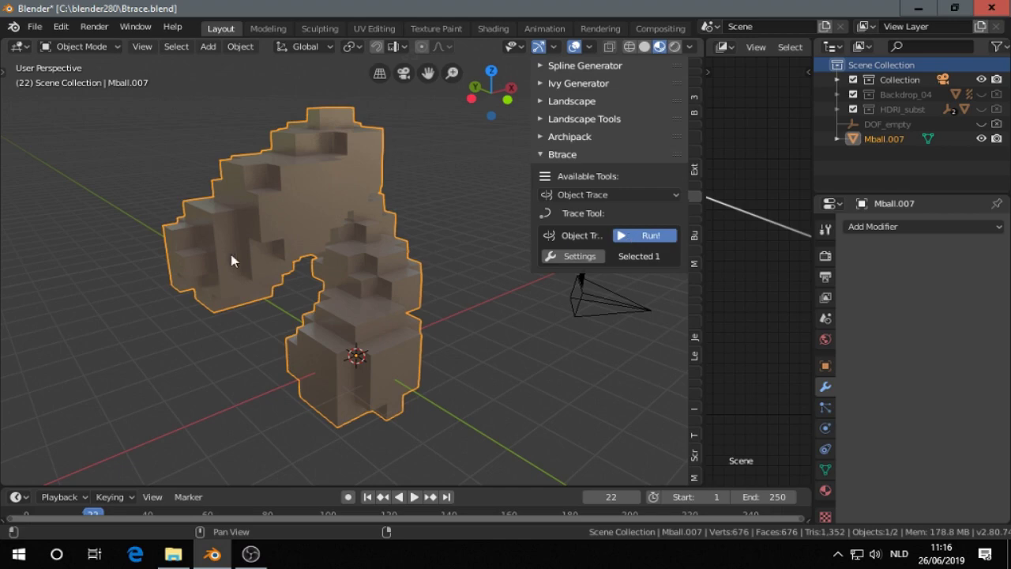
middle_click_drag(340, 264, 373, 265)
scroll(372, 264, "down", 3)
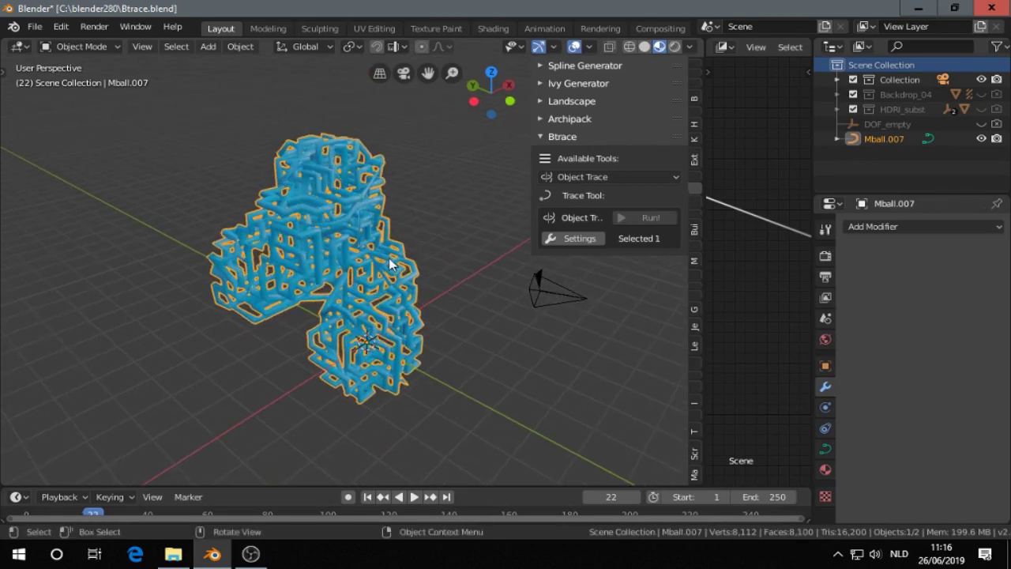
key("shift+q")
left_click(385, 261)
- Set the traced curve's bevel depth to 0 m
left_click(825, 449)
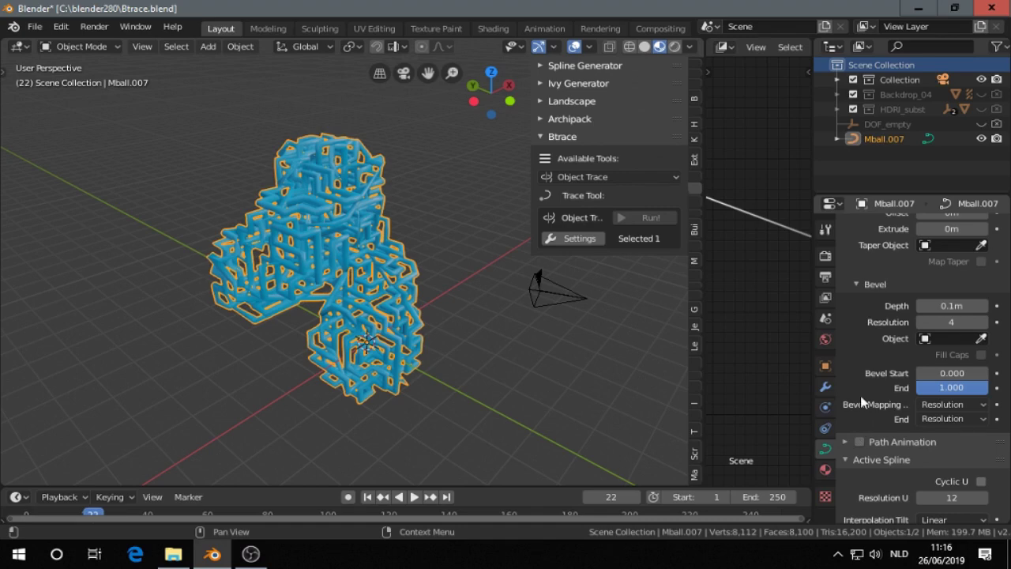
scroll(860, 390, "down", 2)
scroll(860, 390, "up", 2)
left_click(952, 305)
type("0")
key("Return")
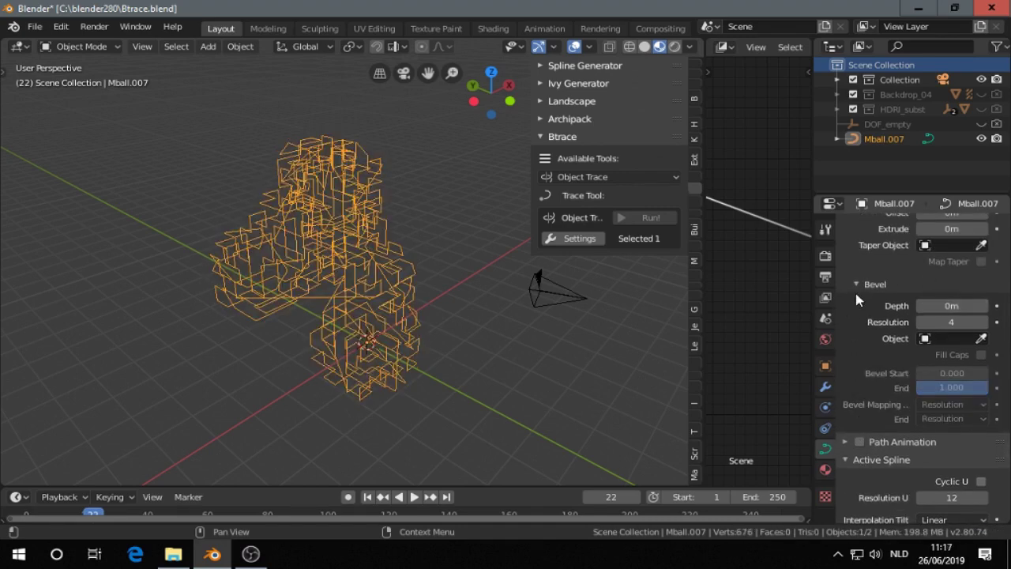
- Convert the unbeveled curve into a mesh
scroll(855, 289, "up", 6)
left_click(240, 46)
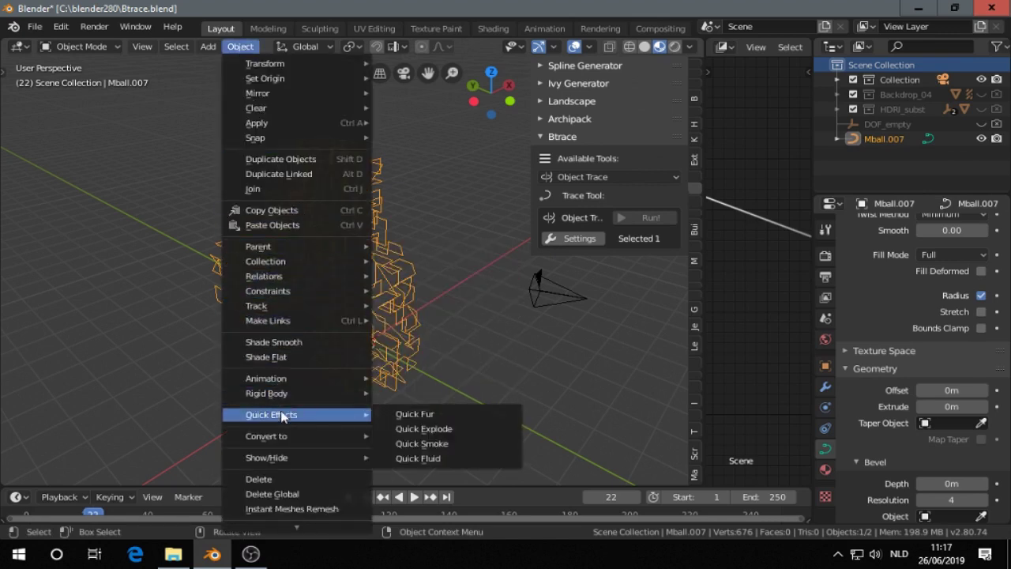
mouse_move(273, 442)
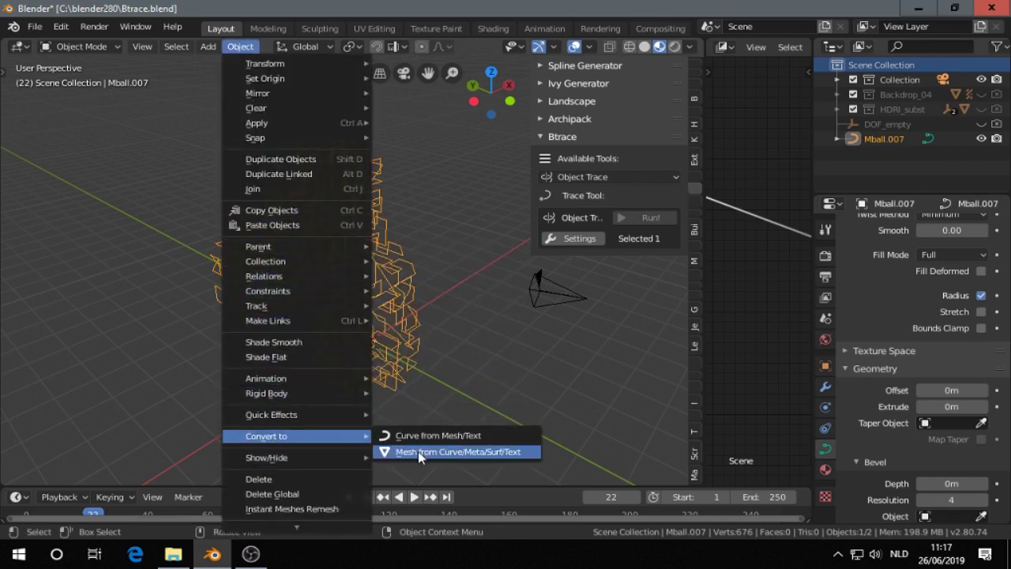
left_click(417, 451)
- Add a Skin modifier to the converted wire mesh
middle_click_drag(418, 366, 372, 335)
left_click(825, 387)
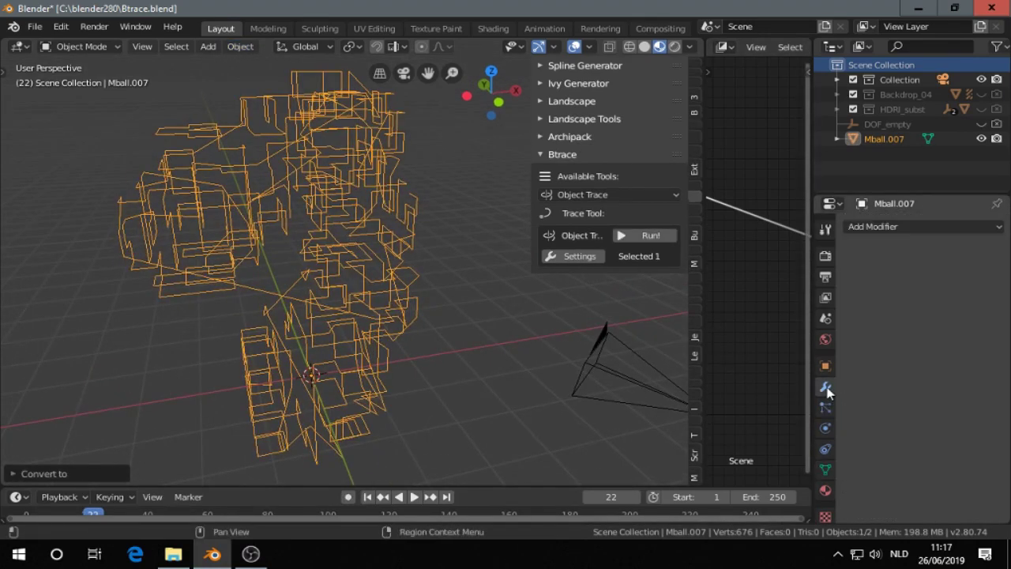
left_click(906, 228)
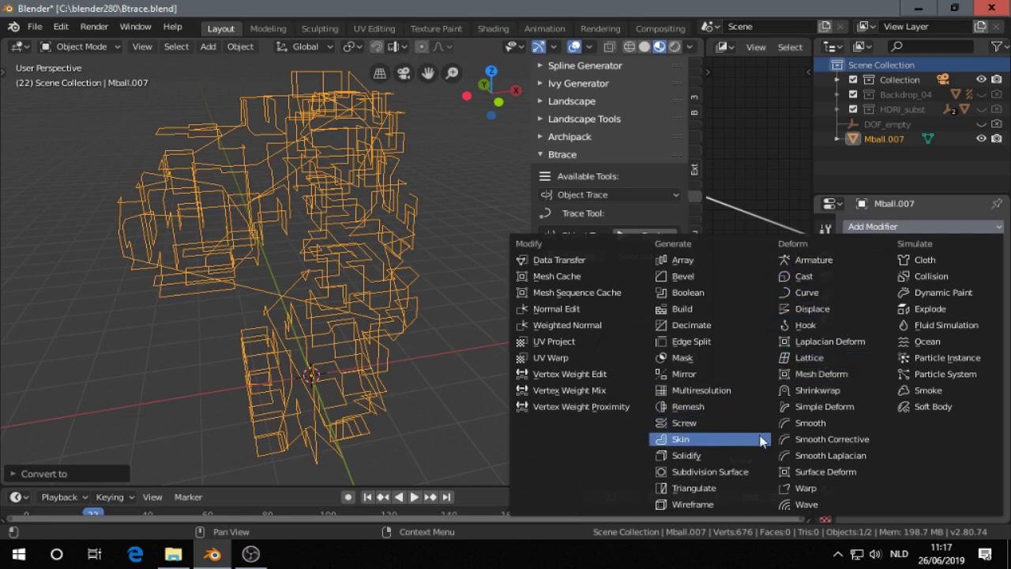
left_click(702, 444)
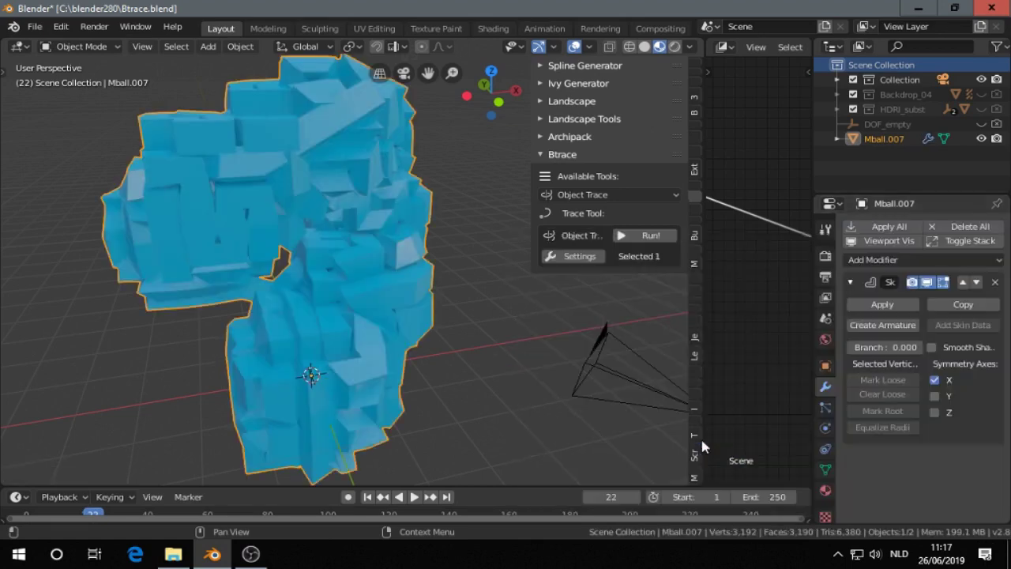
- In Edit Mode, select all vertices of the wire mesh, scale their skin radius to about 0.165, and return to Object Mode
mouse_move(363, 274)
middle_mouse_down()
mouse_move(381, 272)
mouse_move(357, 286)
middle_mouse_up()
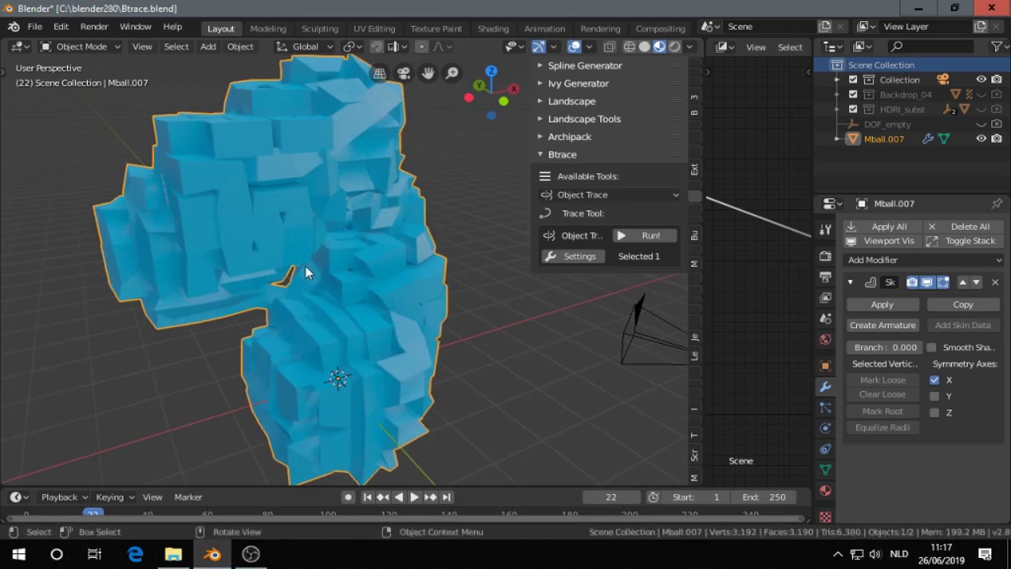
key("ctrl+Tab")
left_click(348, 265)
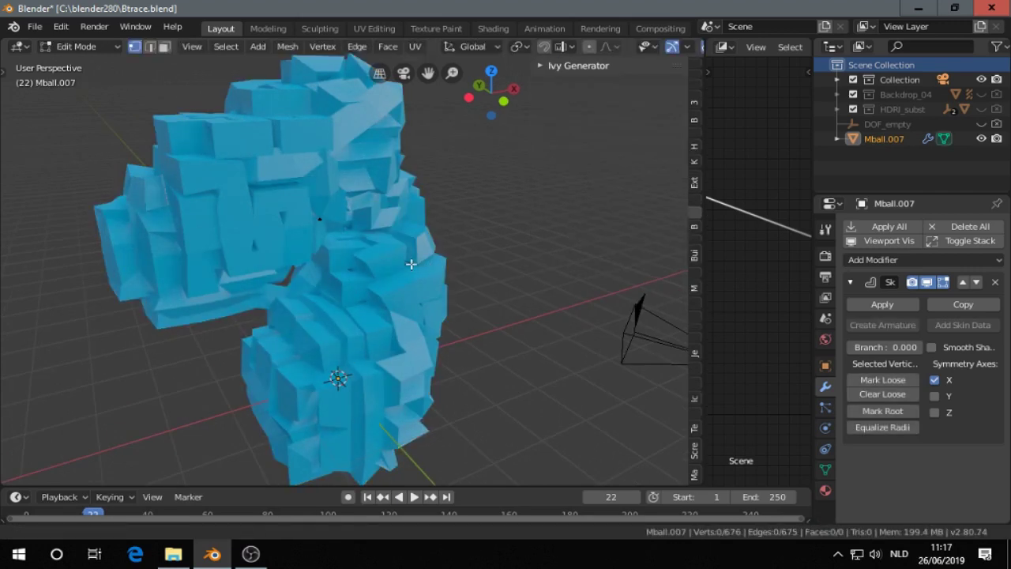
middle_click_drag(411, 264, 429, 261, "shift")
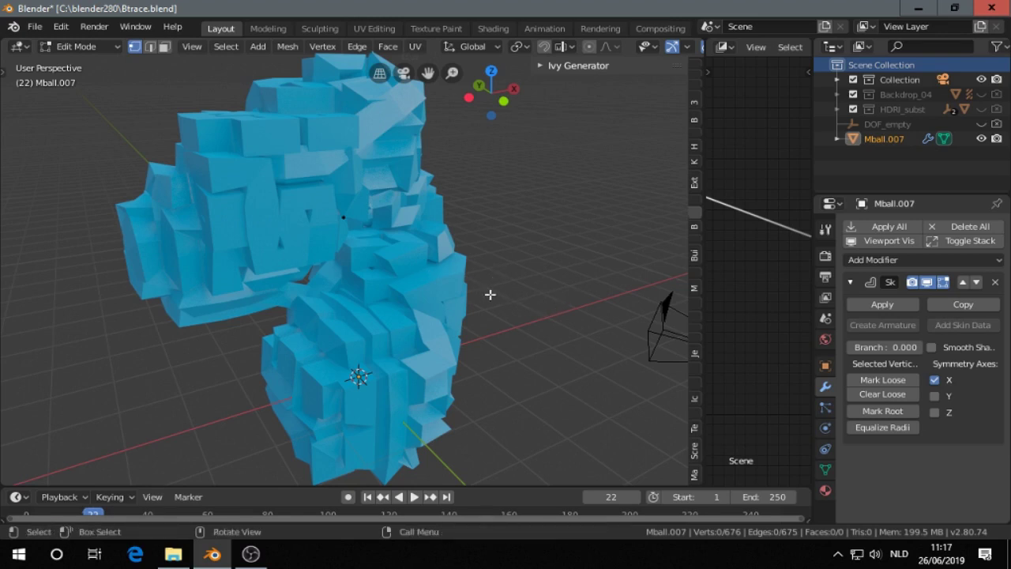
key("a")
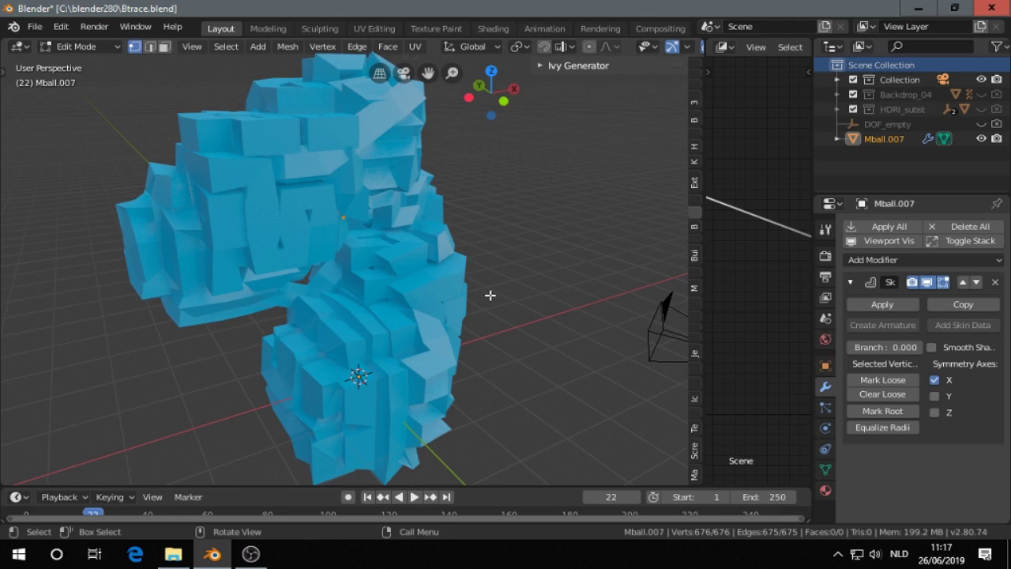
key("ctrl+a")
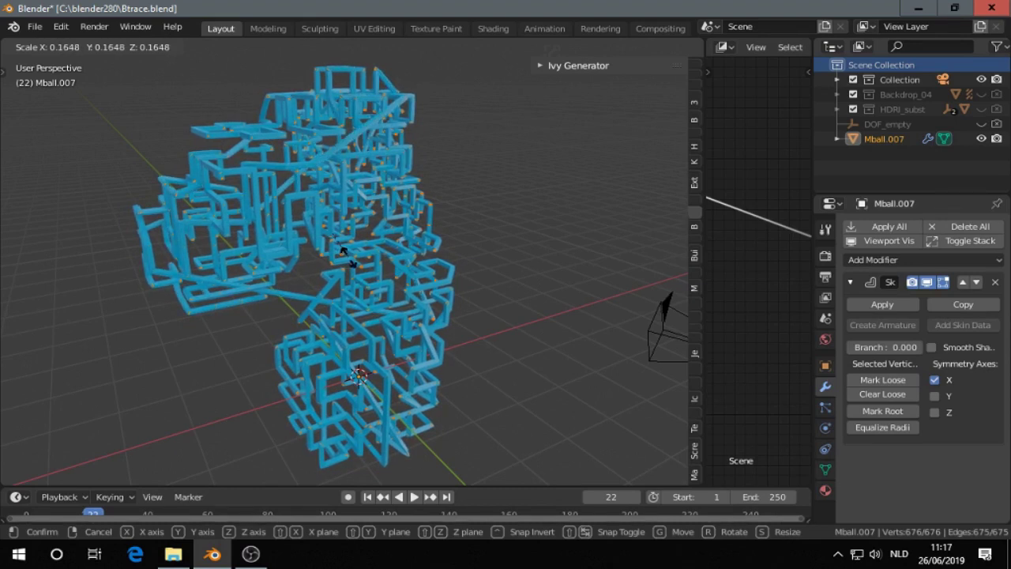
left_click(348, 257)
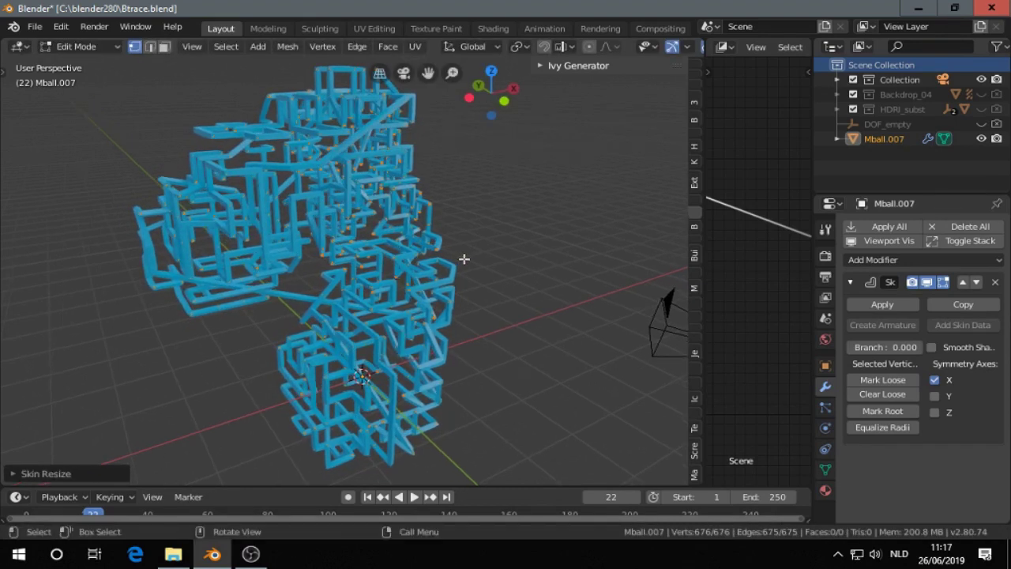
key("ctrl+Tab")
left_click(327, 274)
- Add a Subdivision Surface modifier to the skinned mesh and set its viewport subdivisions to 2
middle_click_drag(460, 270, 419, 270)
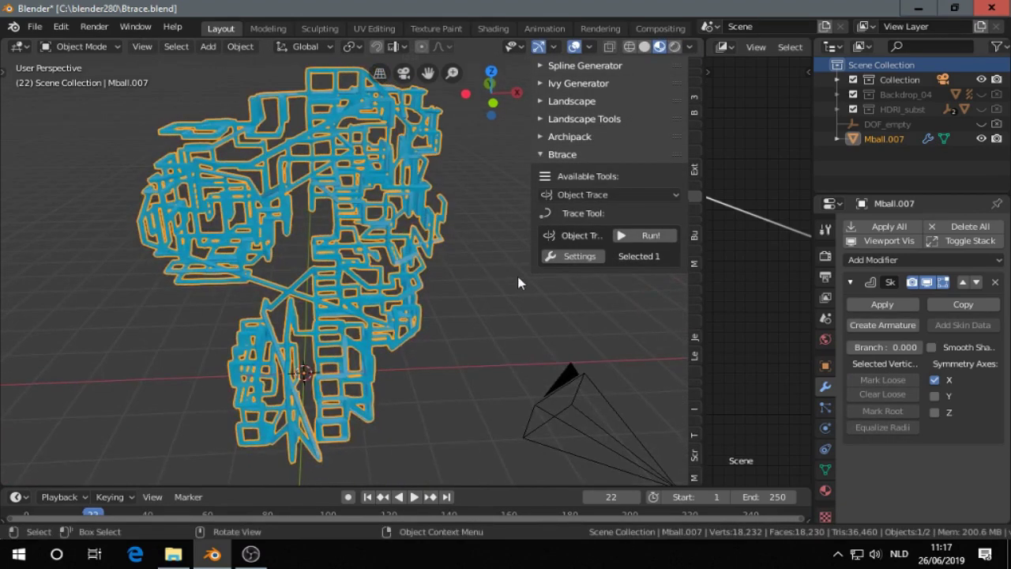
left_click(891, 260)
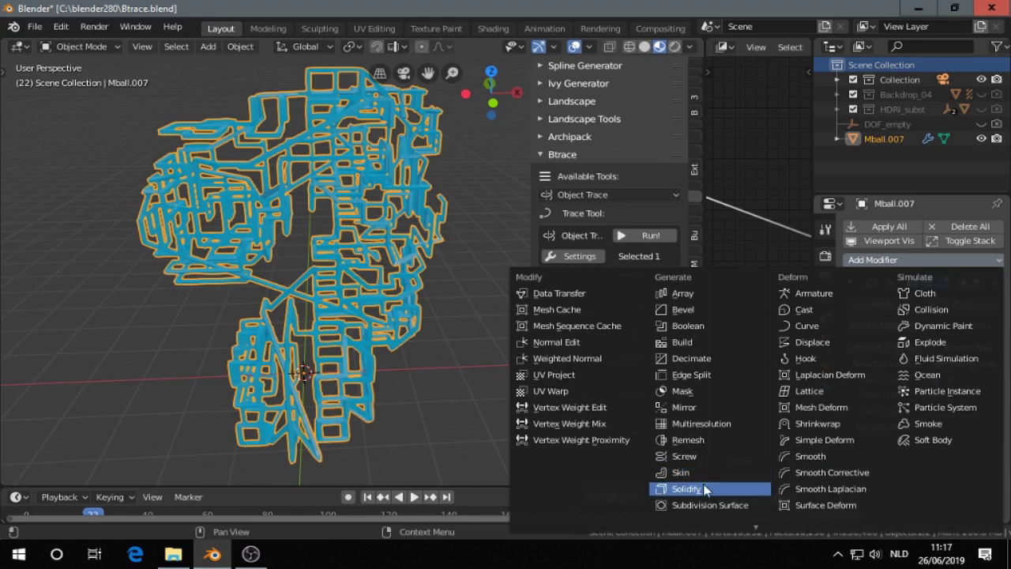
left_click(709, 507)
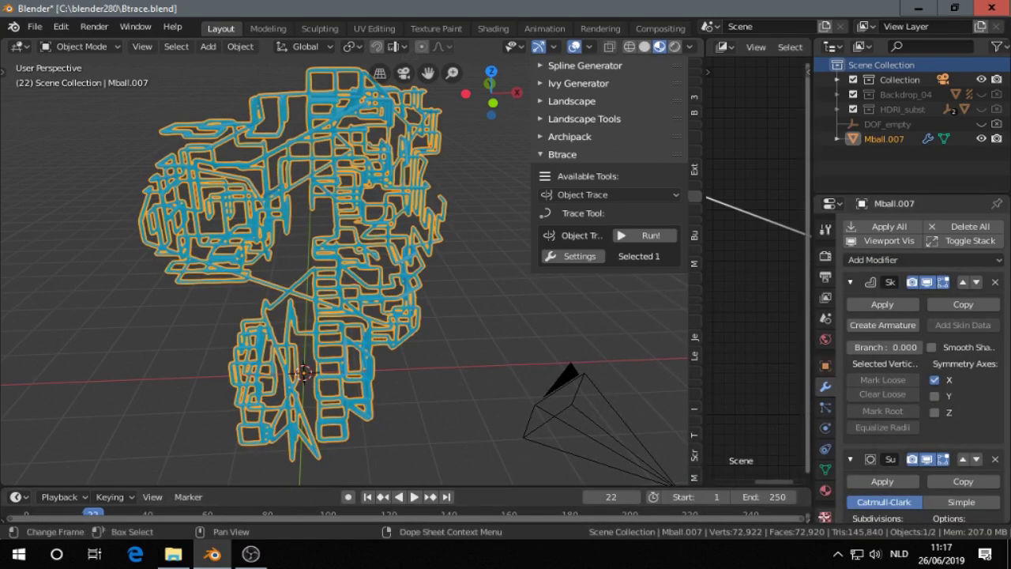
middle_click_drag(187, 264, 334, 267)
scroll(334, 268, "up", 7)
scroll(366, 265, "down", 4)
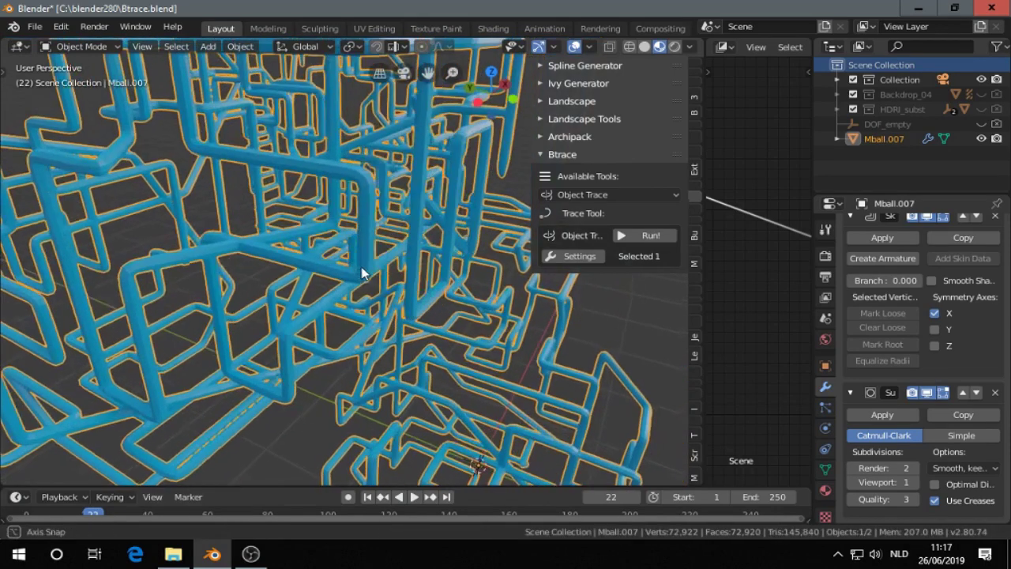
left_click(914, 482)
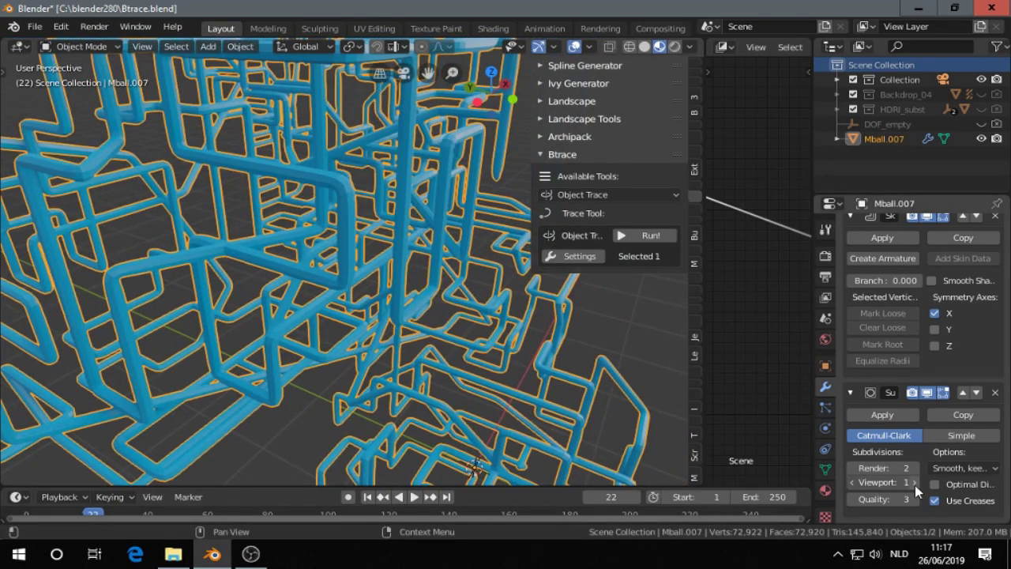
middle_click_drag(543, 367, 801, 319)
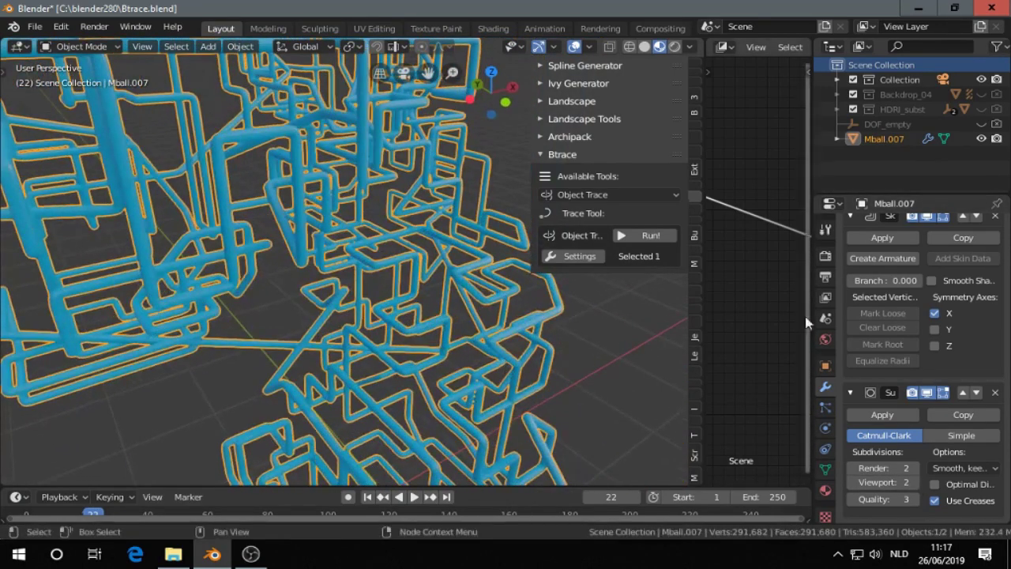
- Apply the Skin modifier and the Subdivision Surface modifier to the pipe mesh
scroll(878, 276, "up", 3)
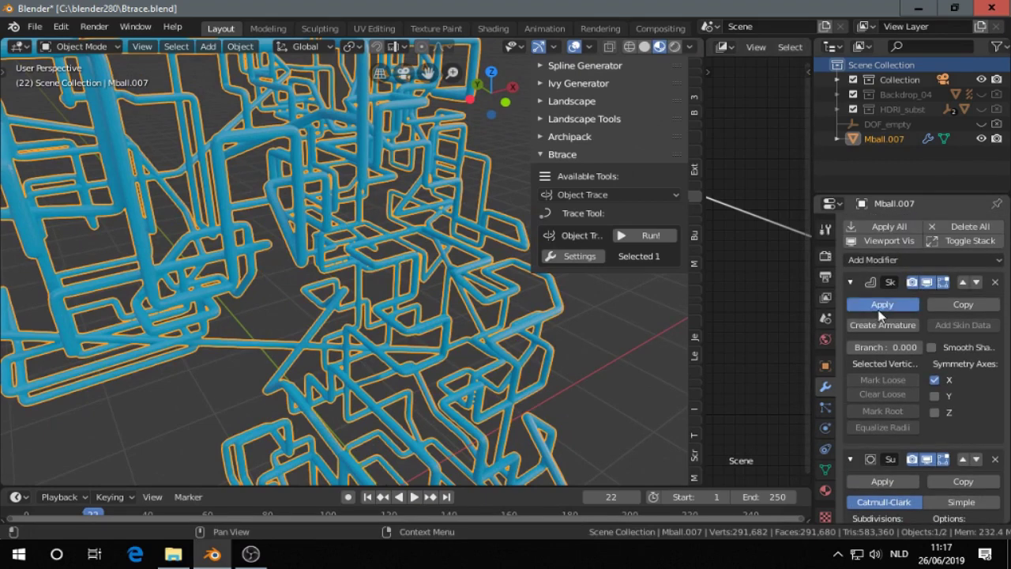
left_click(878, 305)
left_click(878, 305)
- Assign the existing material named Material to the pipe mesh
middle_click_drag(505, 276, 414, 287)
key("shift+q")
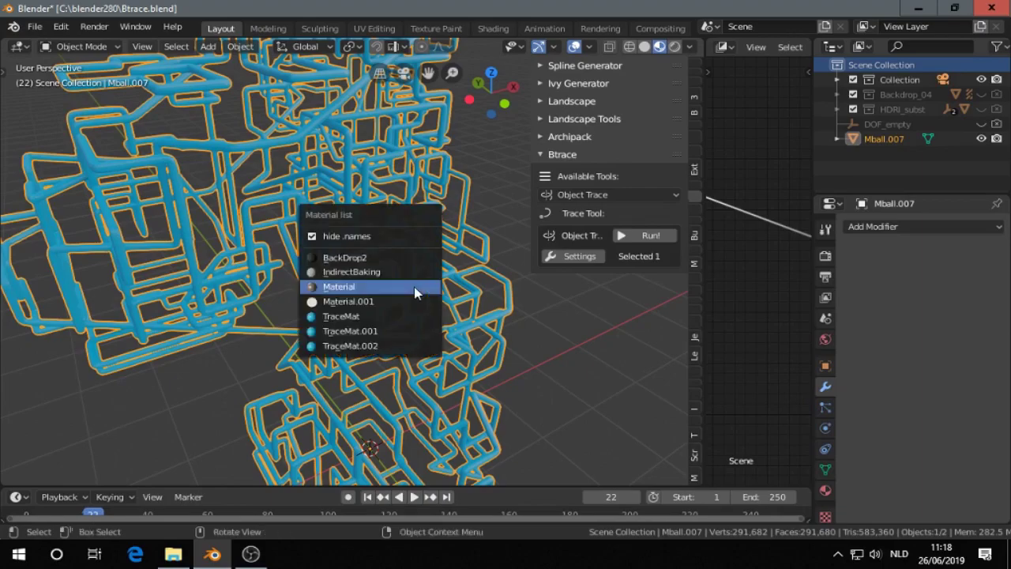
left_click(411, 285)
middle_click_drag(410, 289, 357, 203)
scroll(427, 280, "down", 5)
scroll(343, 235, "up", 5)
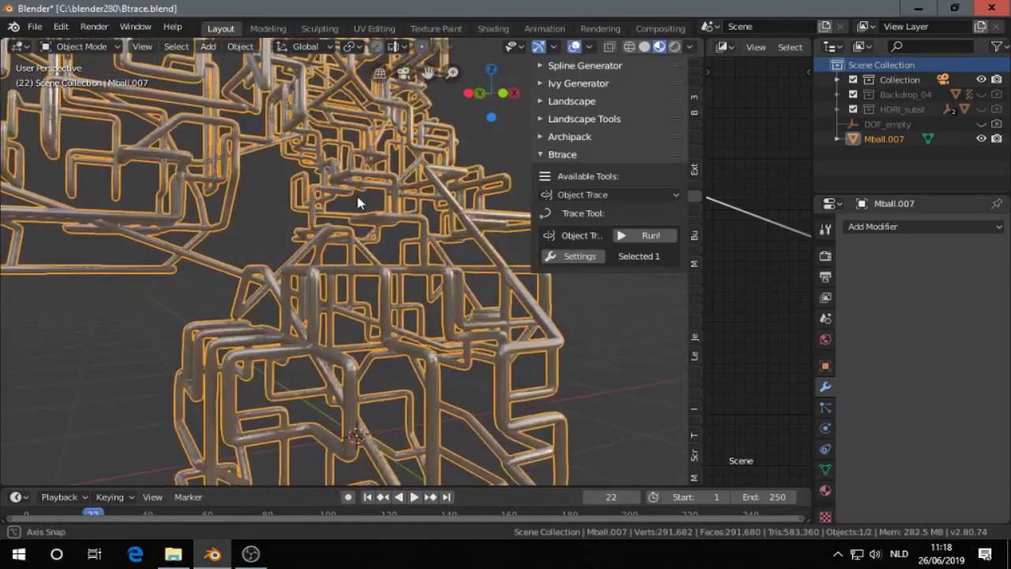
scroll(357, 203, "up", 4)
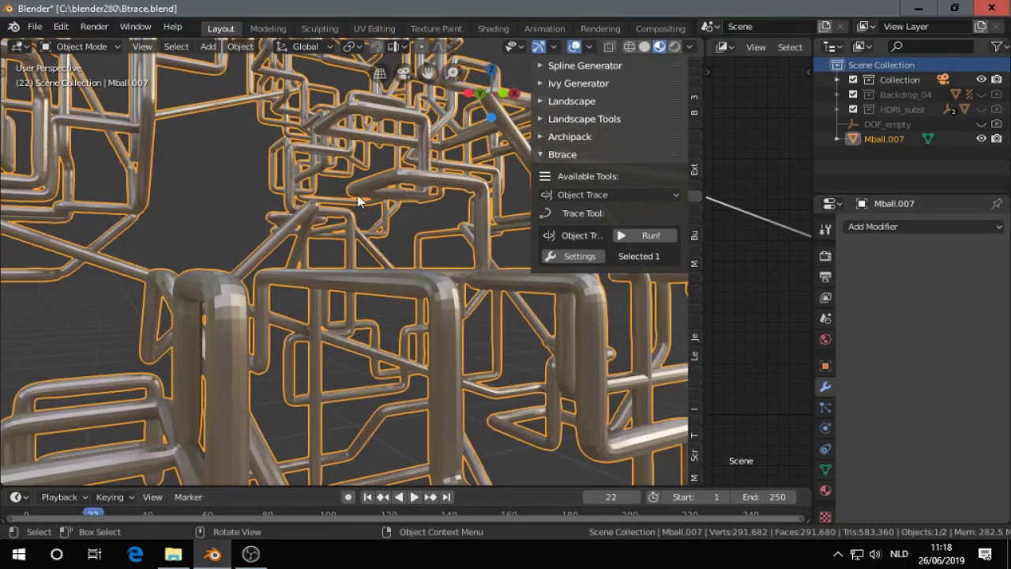
- Apply smooth shading to the whole pipe mesh
key("space")
left_click(273, 129)
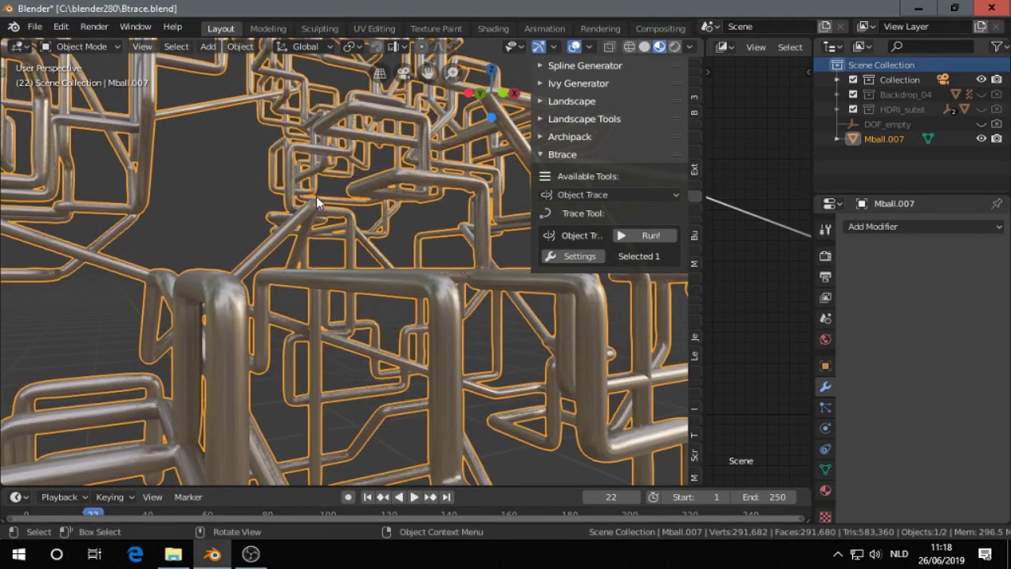
middle_click_drag(353, 258, 343, 286)
key("z")
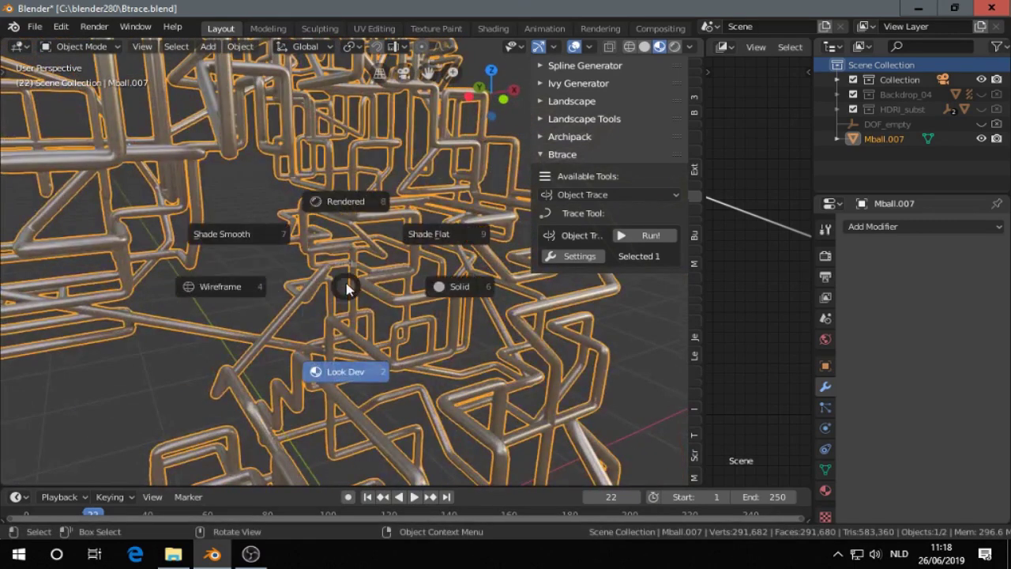
left_click(285, 239)
- Reveal the pipe mesh's Normals settings and add a Weighted Normal modifier to the mesh
left_click(825, 469)
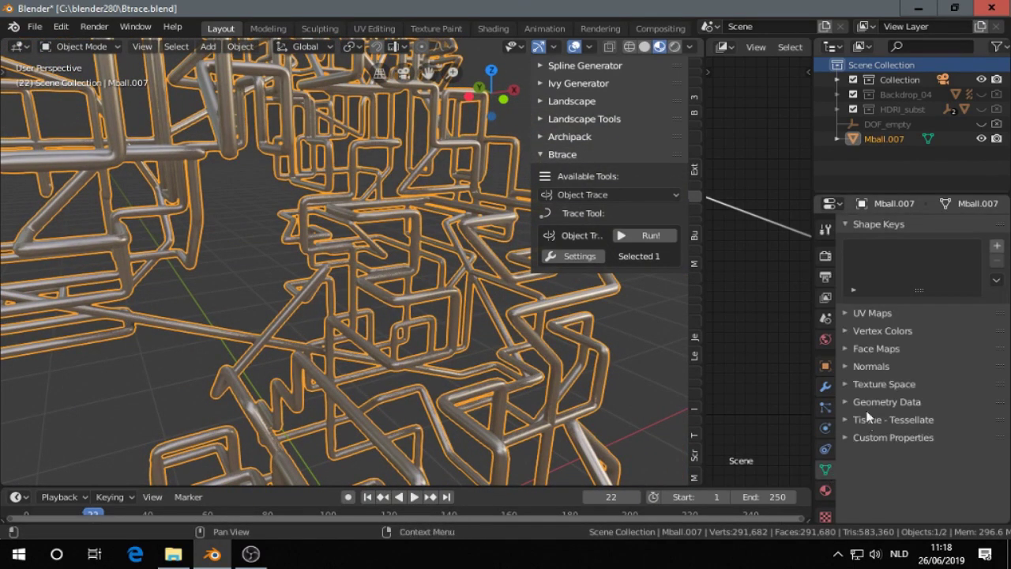
left_click(846, 366)
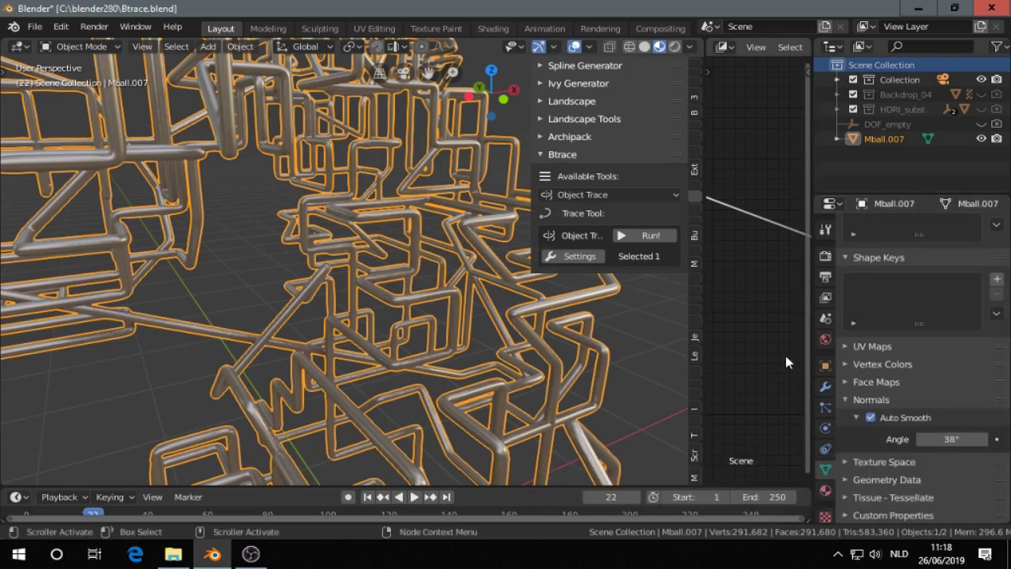
left_click(826, 386)
left_click(874, 227)
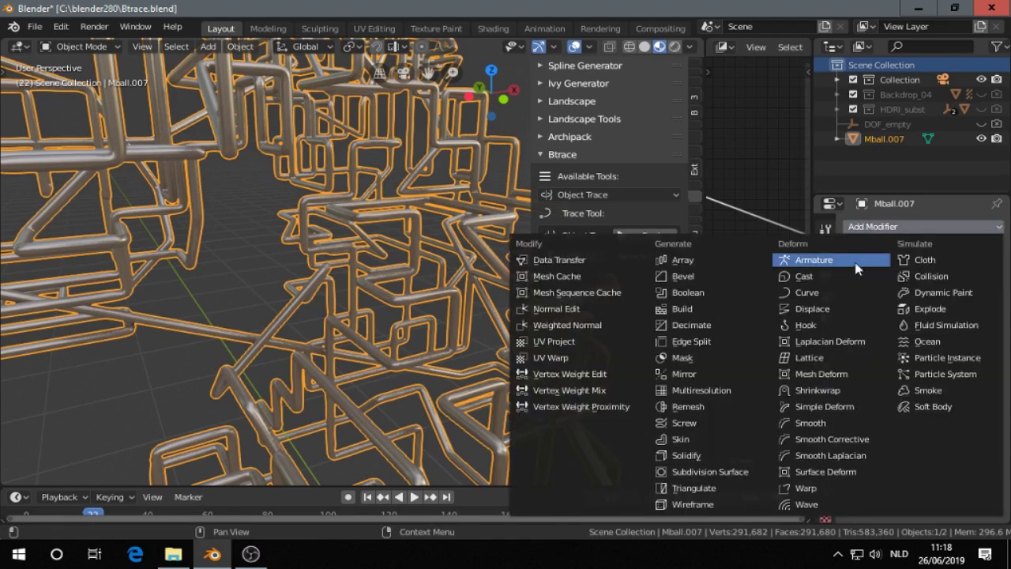
left_click(623, 325)
scroll(411, 276, "up", 2)
middle_click_drag(411, 277, 390, 252)
scroll(433, 308, "up", 2)
scroll(397, 289, "down", 5)
scroll(399, 248, "down", 2)
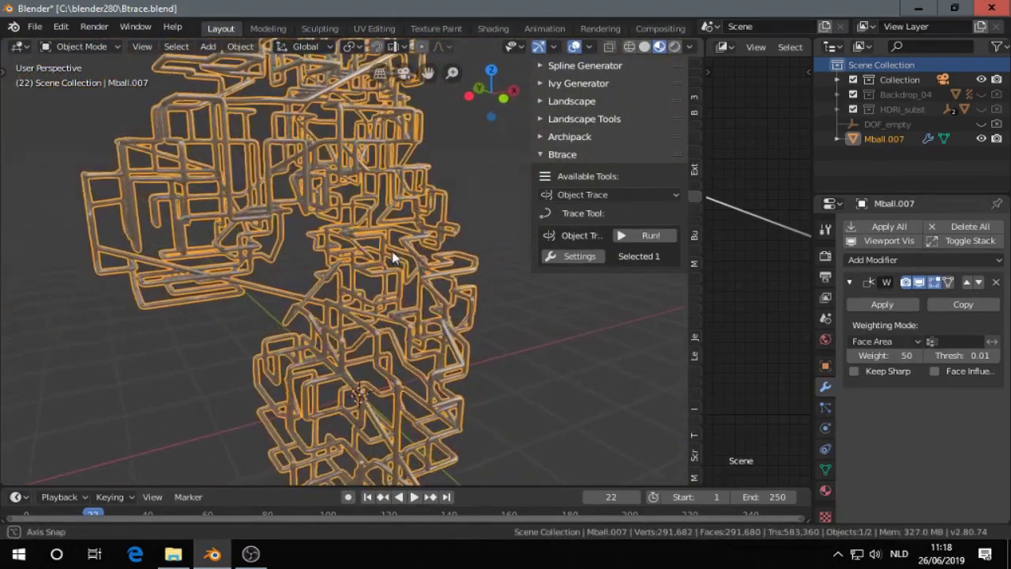
- Show the list of available Btrace tools
left_click(598, 195)
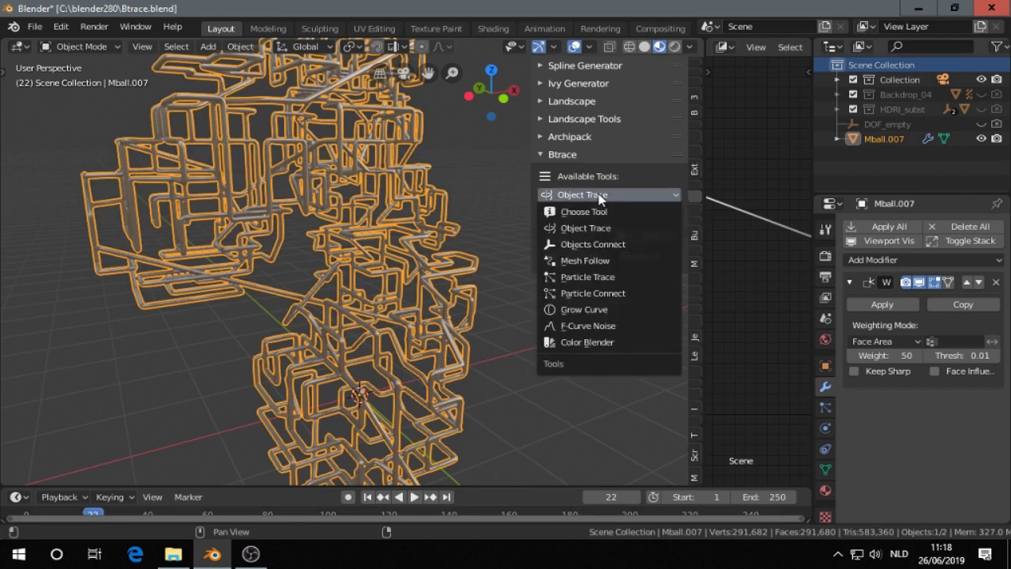